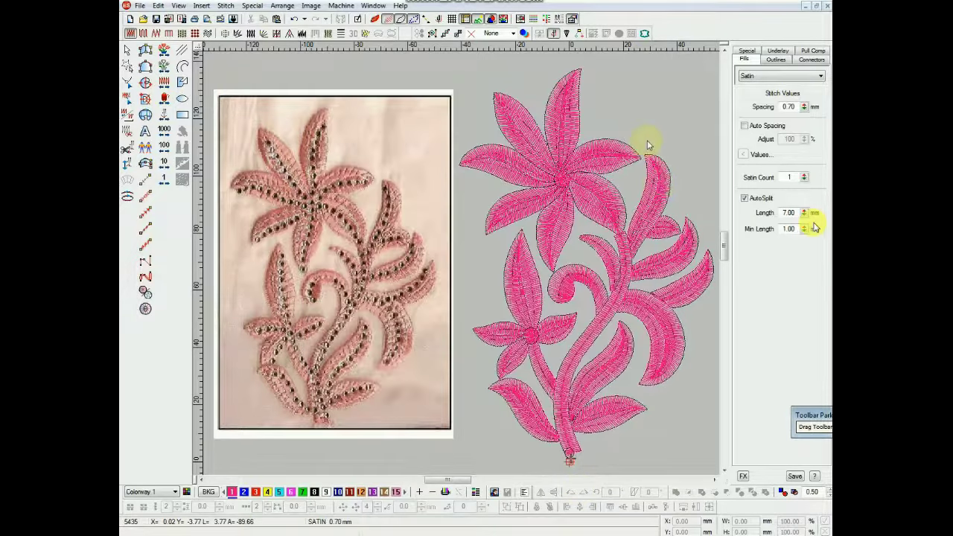
{"action": "key", "text": "alt+Tab"}
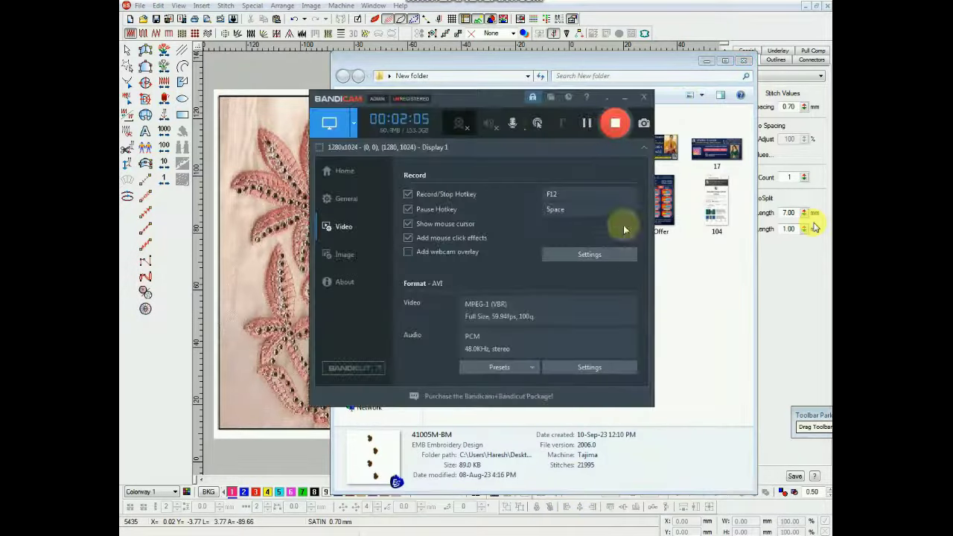
{"action": "left_click", "coordinate": [626, 100]}
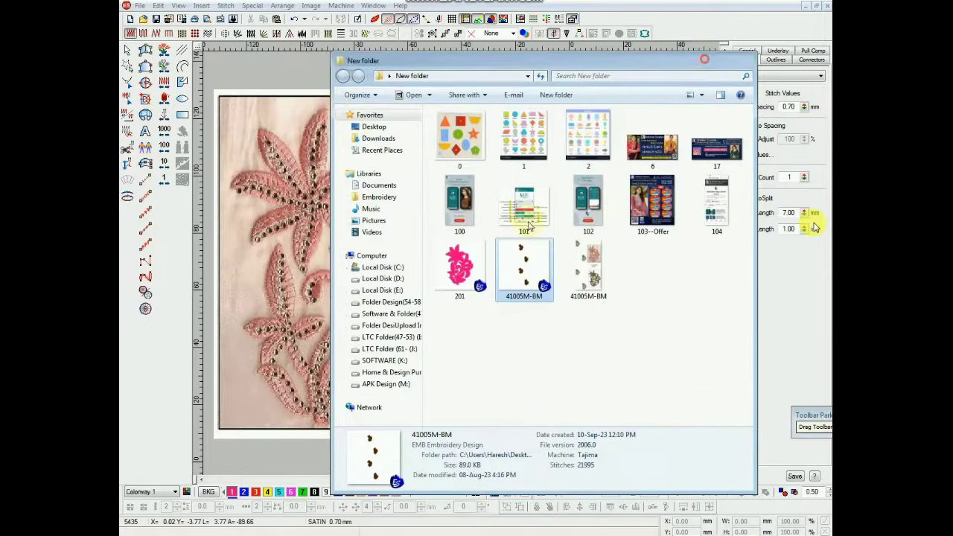
{"action": "left_click", "coordinate": [707, 61]}
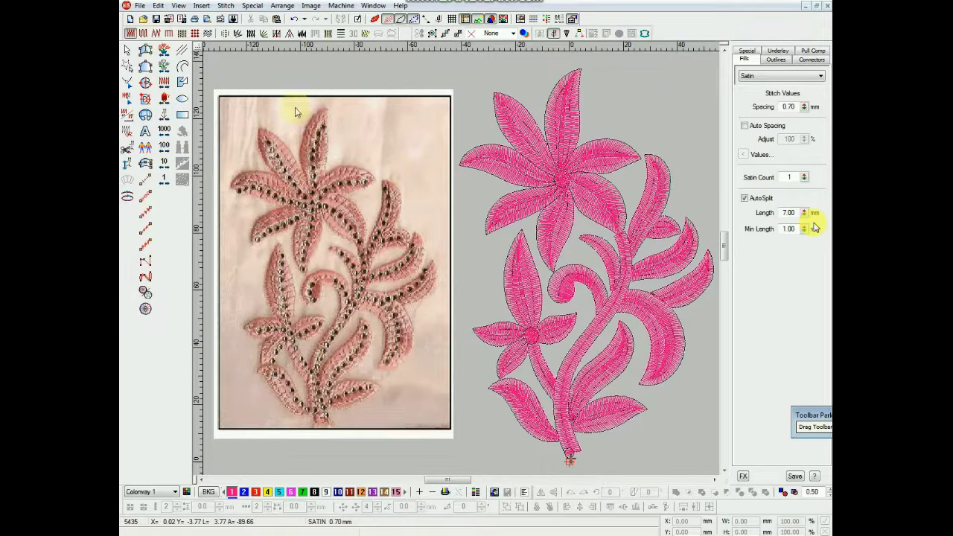
Step: Create a new blank embroidery design
{"action": "left_click", "coordinate": [130, 18]}
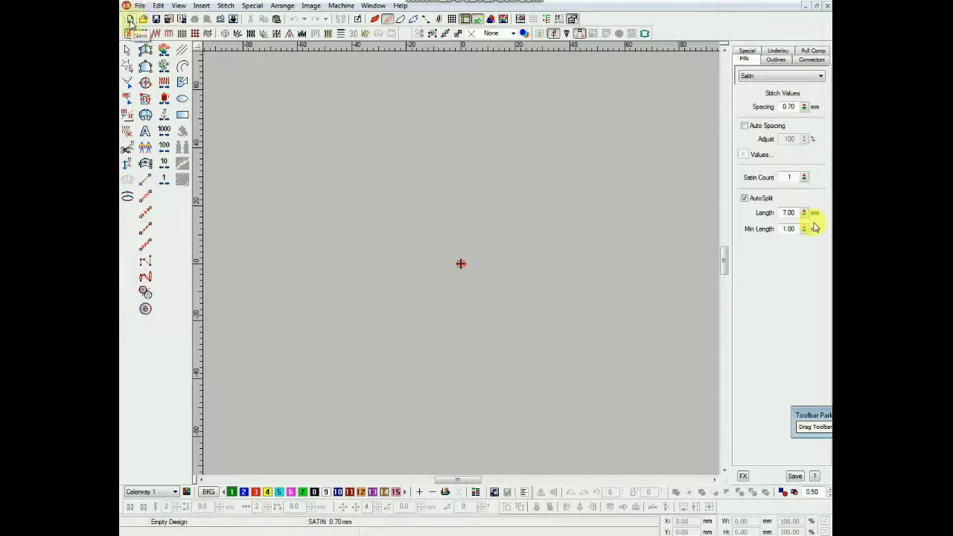
{"action": "key", "text": "ctrl+n"}
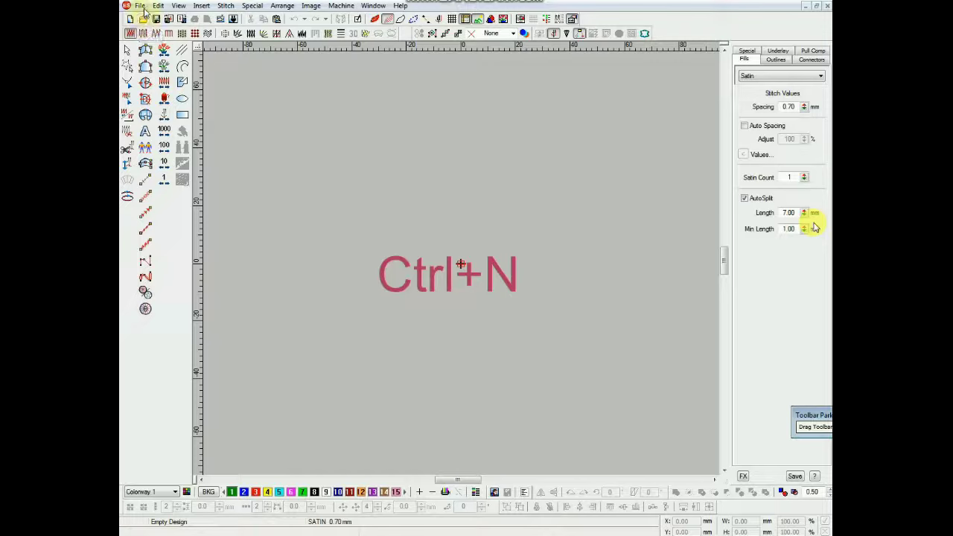
{"action": "left_click", "coordinate": [140, 5]}
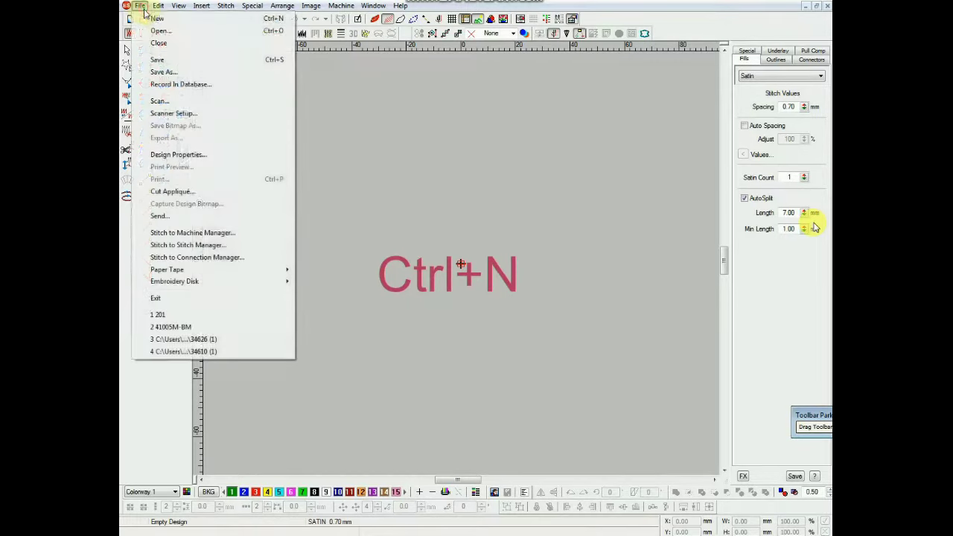
{"action": "left_click", "coordinate": [186, 21]}
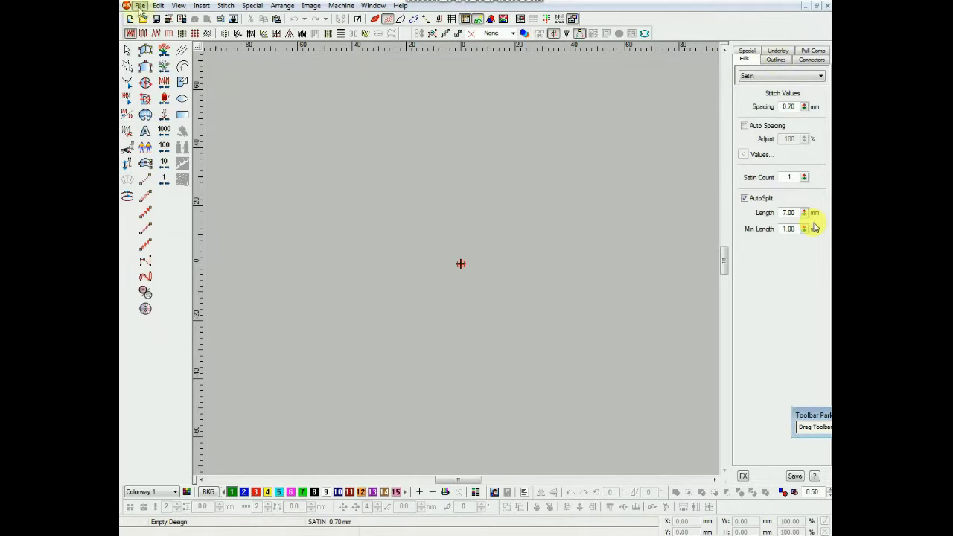
Step: Open the existing embroidery design 201 from New folder
{"action": "left_click", "coordinate": [143, 20]}
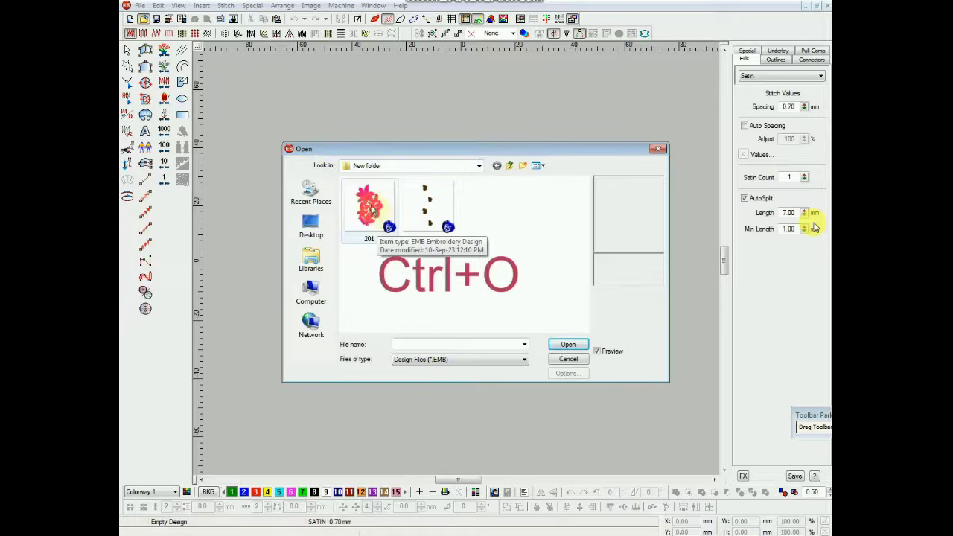
{"action": "left_click", "coordinate": [373, 212]}
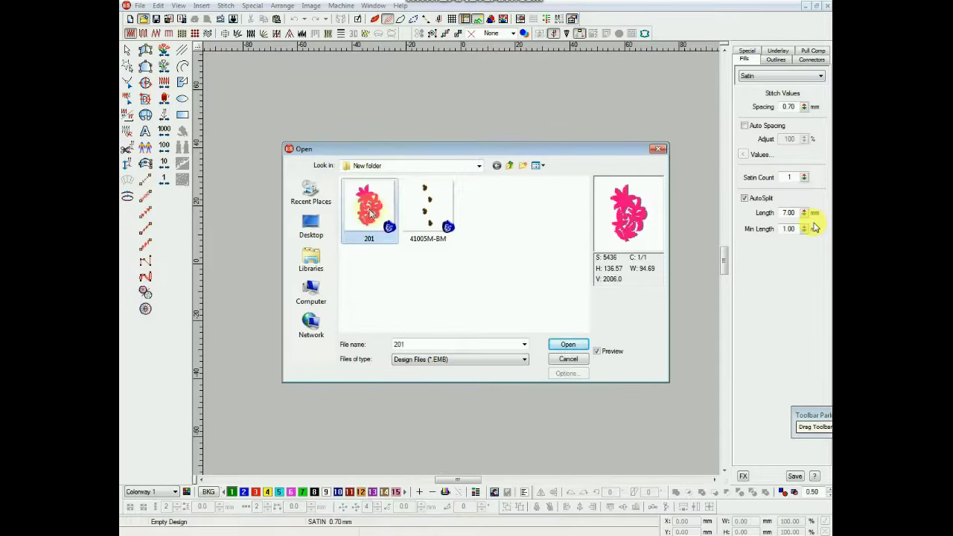
{"action": "left_click", "coordinate": [569, 344]}
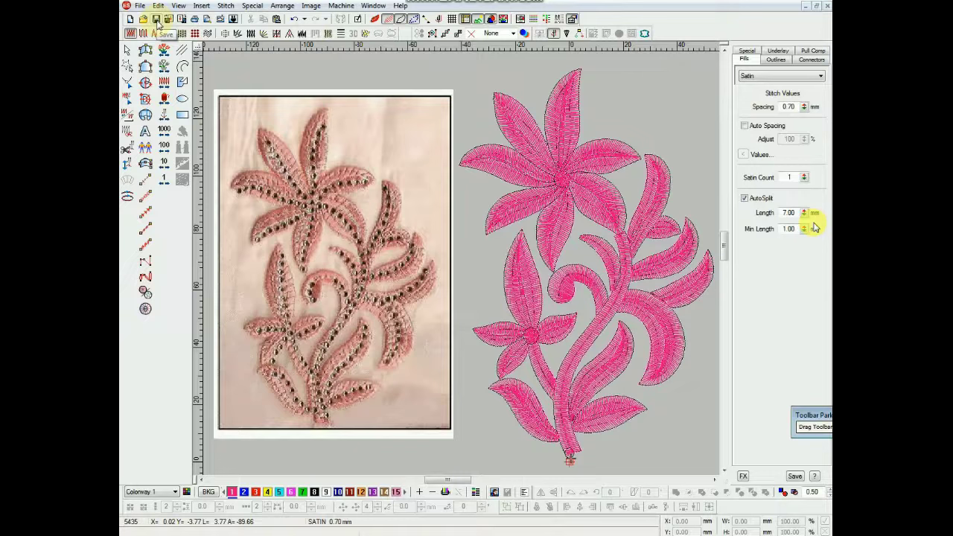
Step: Save a copy of the flower design in the same folder under the file name 202
{"action": "left_click", "coordinate": [140, 6]}
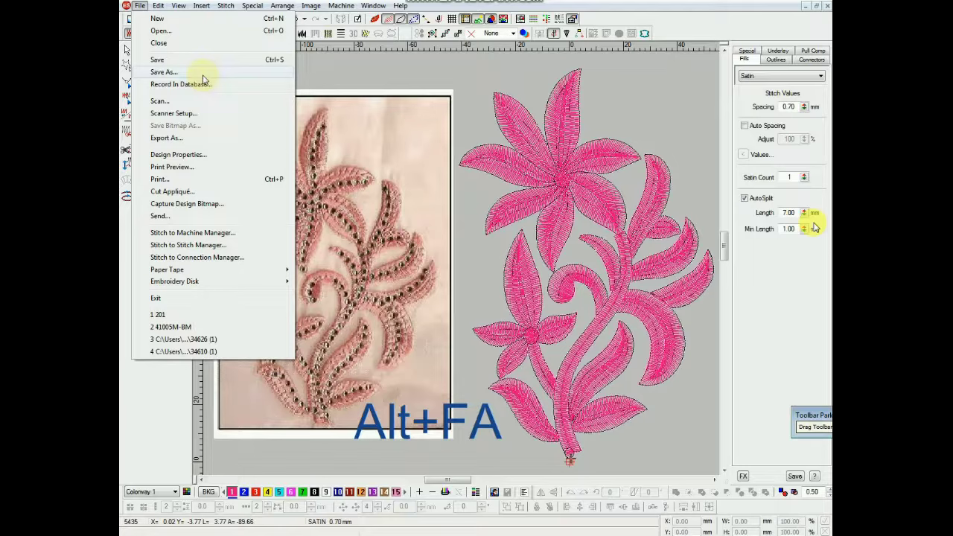
{"action": "key", "text": "a"}
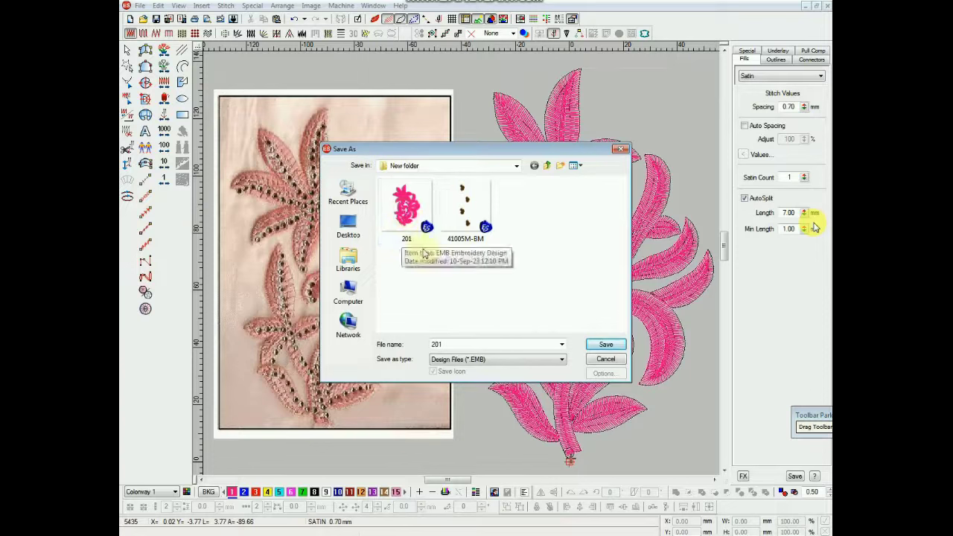
{"action": "double_click", "coordinate": [439, 344]}
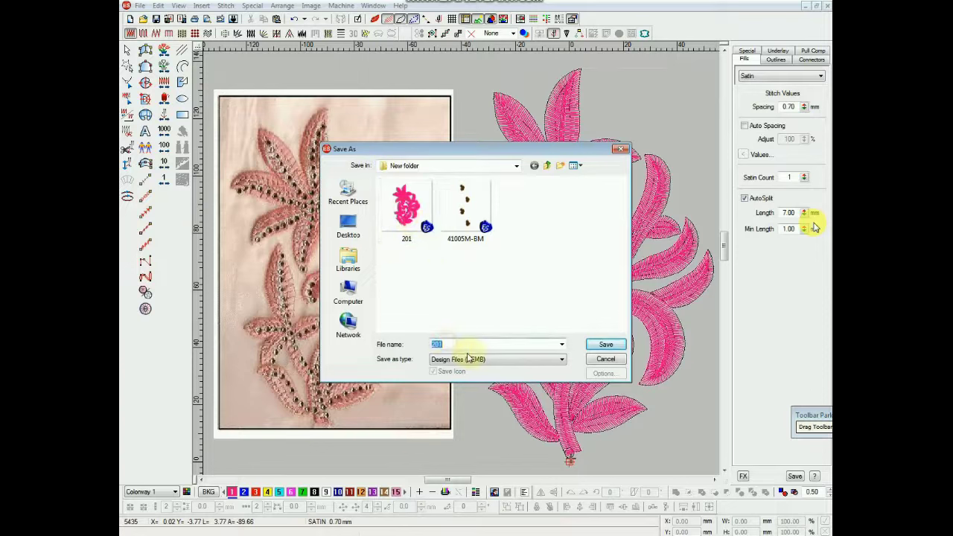
{"action": "type", "text": "202"}
{"action": "left_click", "coordinate": [608, 347]}
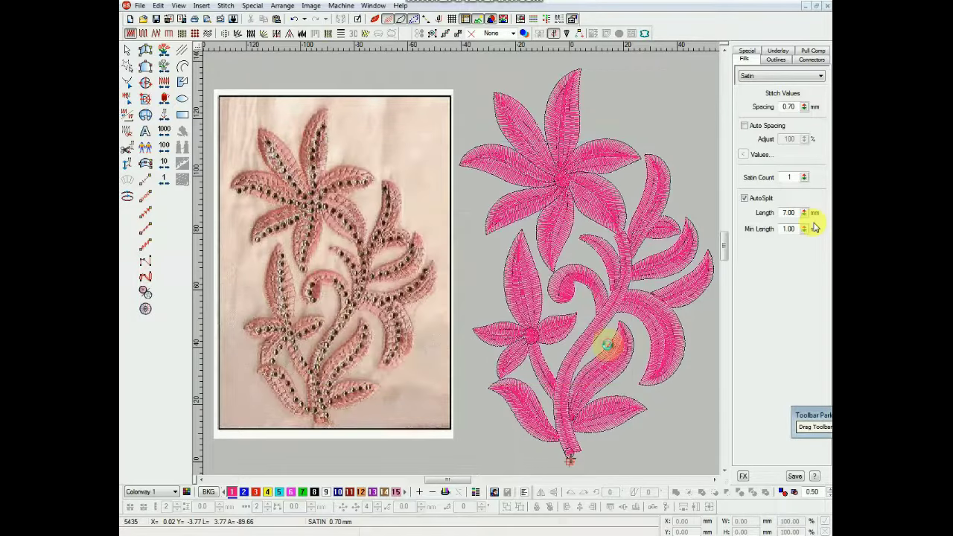
{"action": "left_click", "coordinate": [575, 320]}
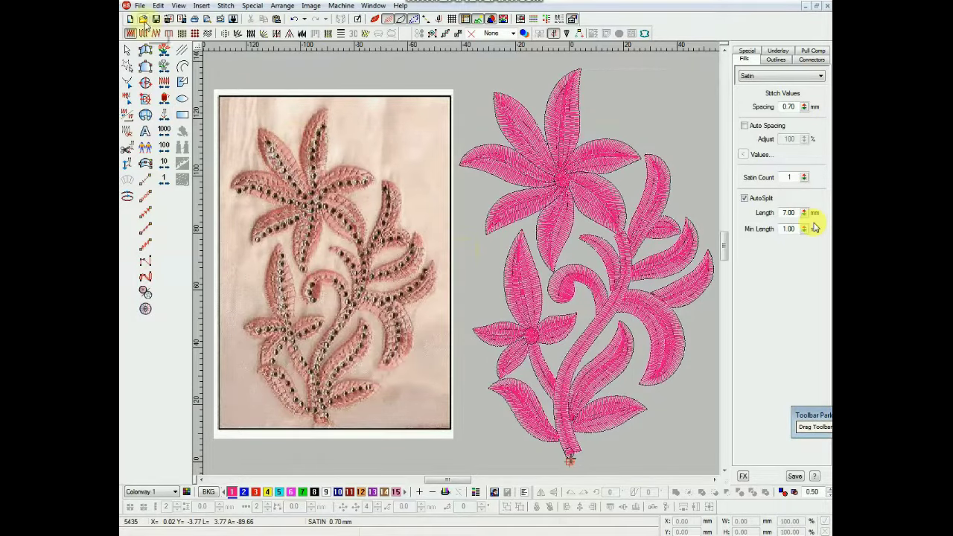
Step: Check the preview of the saved file 202 among the designs in the folder, without opening it
{"action": "left_click", "coordinate": [143, 19]}
{"action": "left_click", "coordinate": [454, 224]}
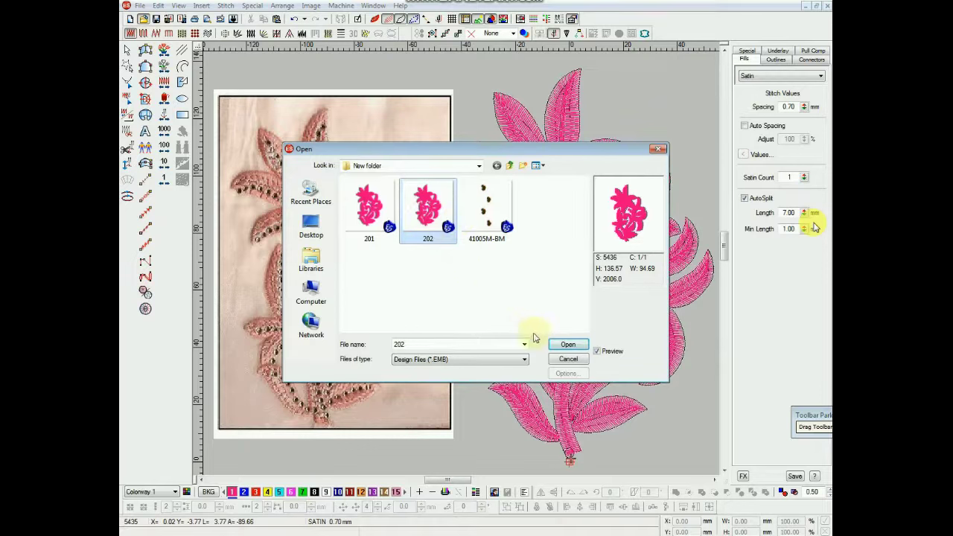
{"action": "left_click", "coordinate": [567, 360]}
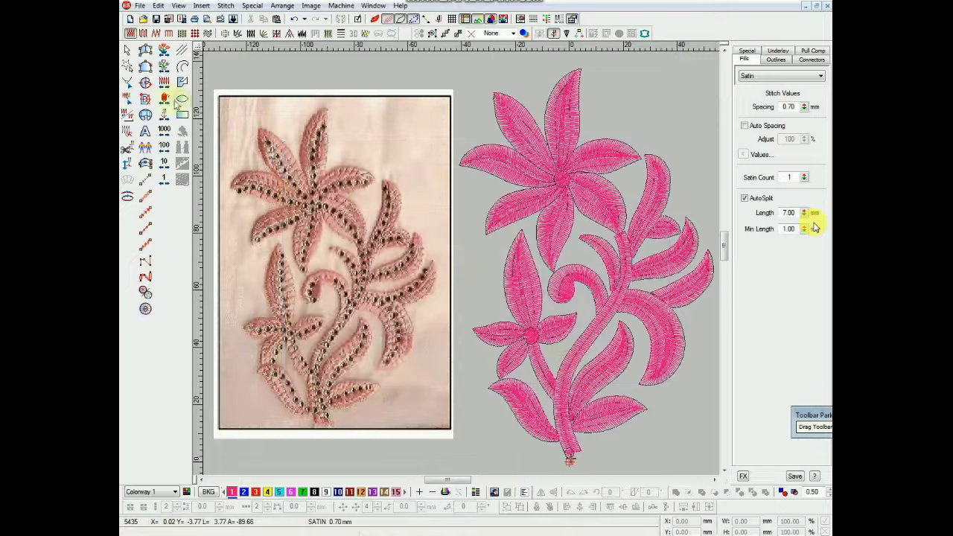
{"action": "left_click", "coordinate": [140, 6]}
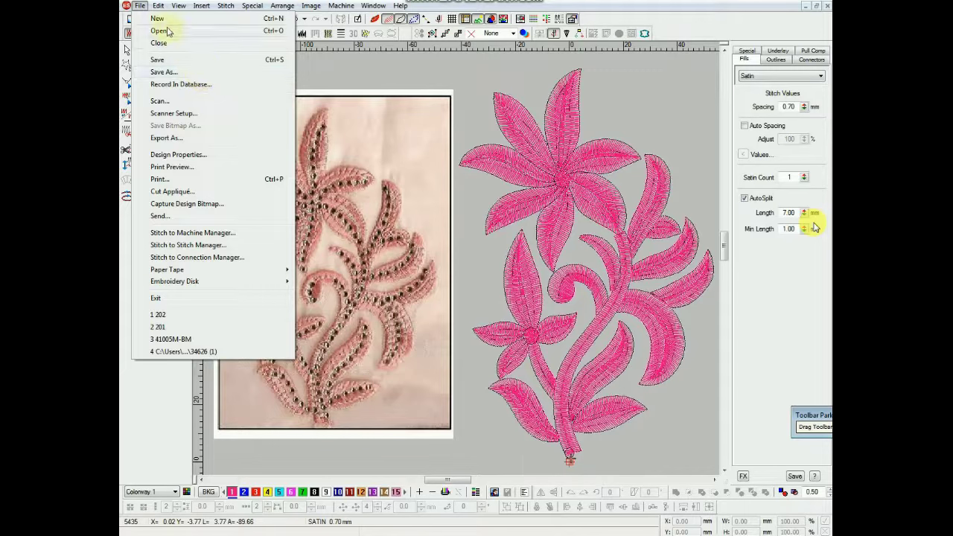
{"action": "mouse_move", "coordinate": [159, 5]}
{"action": "left_click", "coordinate": [364, 64]}
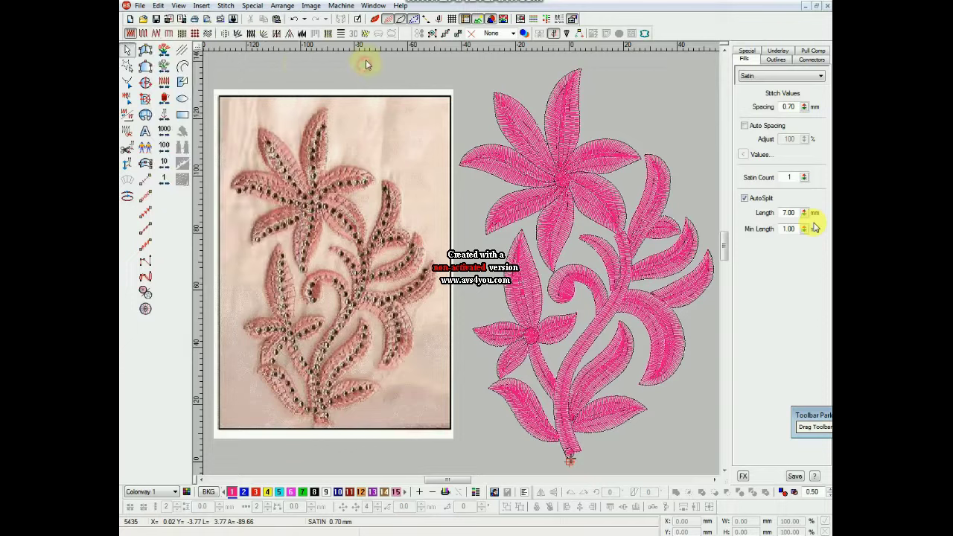
Step: Preview the flower design in TrueView, compare it with the plain stitch view, and return to plain stitches
{"action": "left_click", "coordinate": [378, 20]}
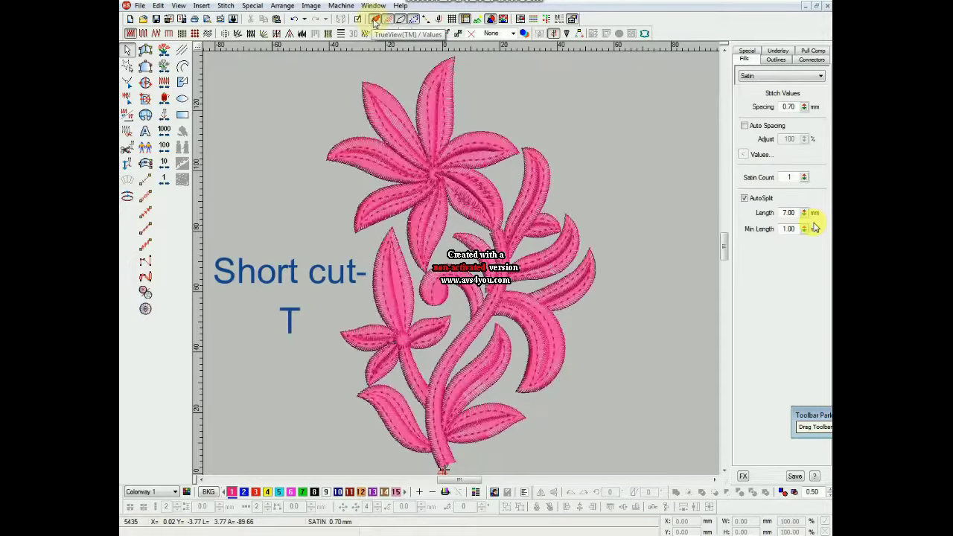
{"action": "key", "text": "t"}
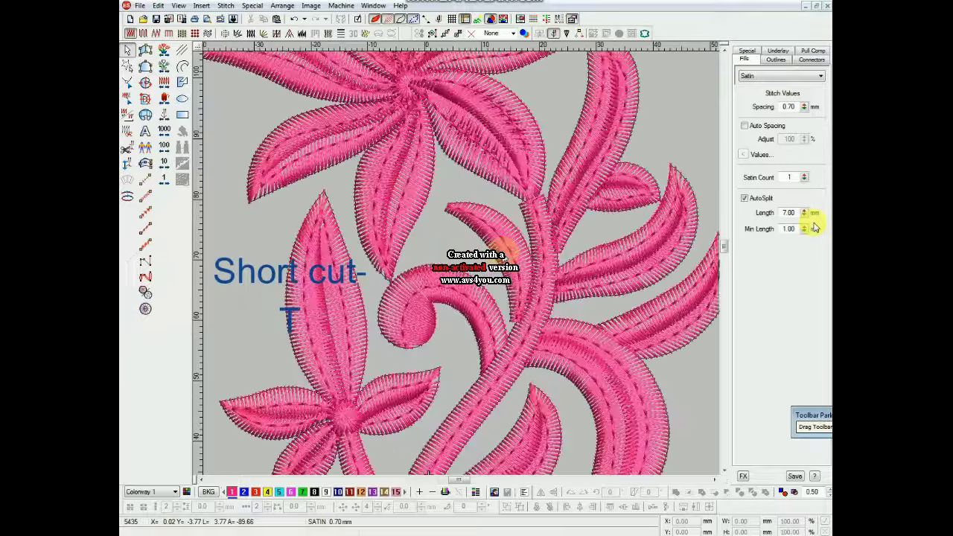
{"action": "key", "text": "t"}
{"action": "key", "text": "t"}
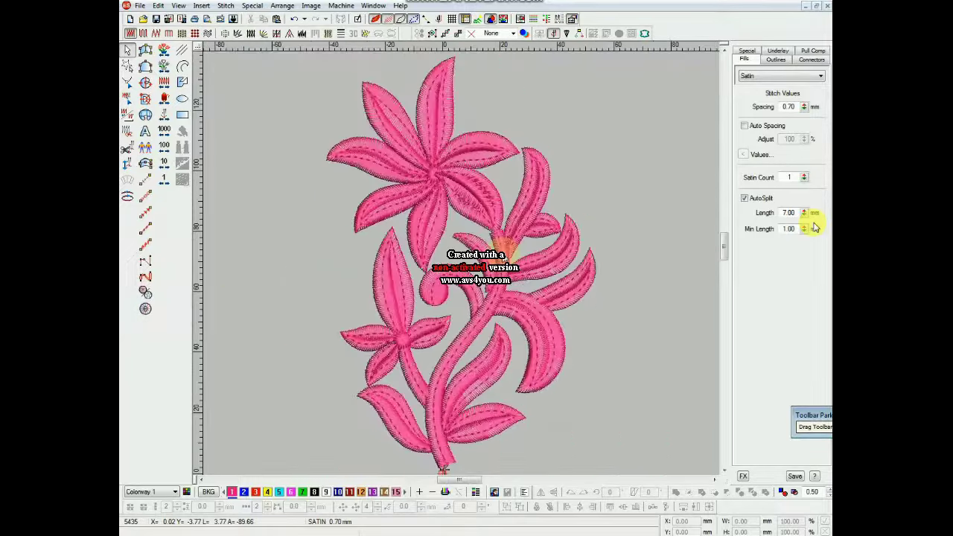
{"action": "key", "text": "t"}
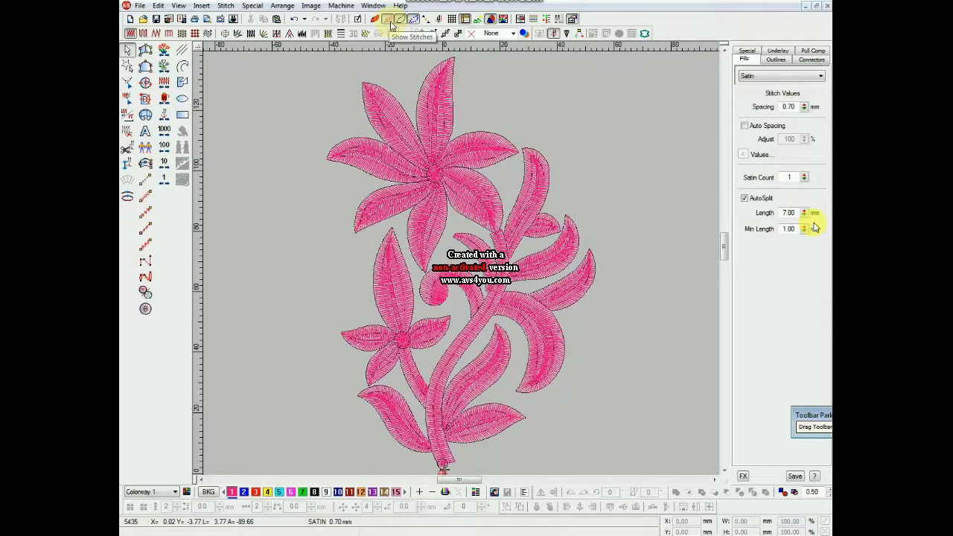
Step: Hide and redisplay the stitches to compare the petals and leaves with and without their satin fill
{"action": "scroll", "coordinate": [537, 154], "scroll_direction": "up", "scroll_amount": 1}
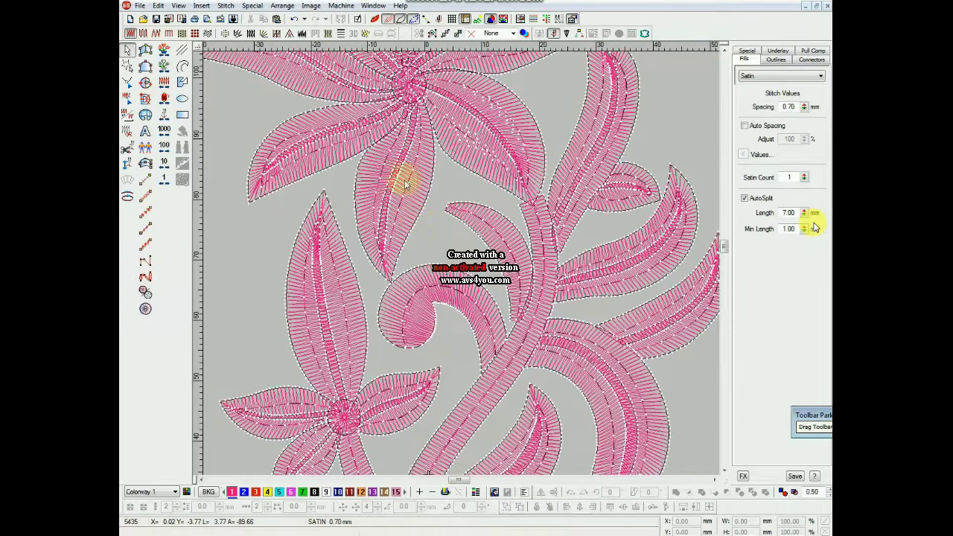
{"action": "key", "text": "t"}
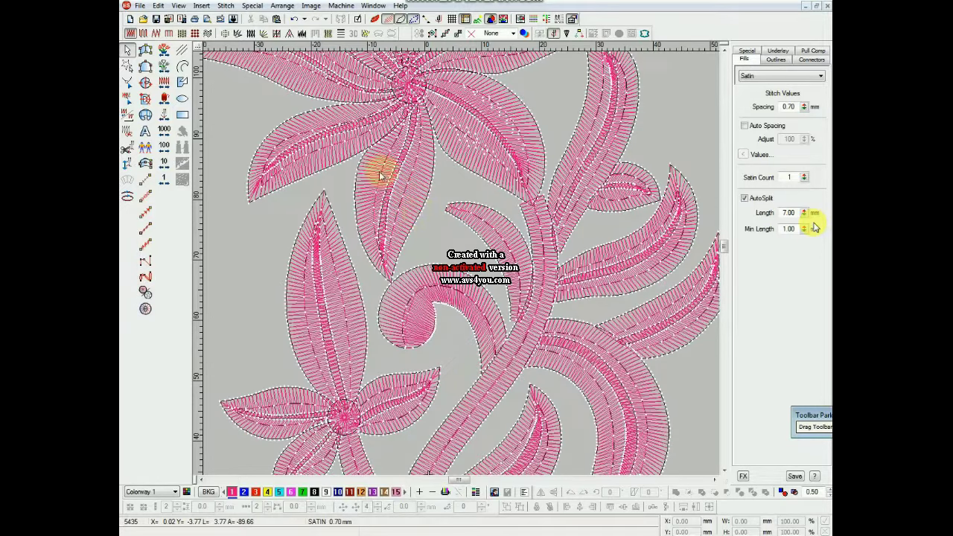
{"action": "key", "text": "s"}
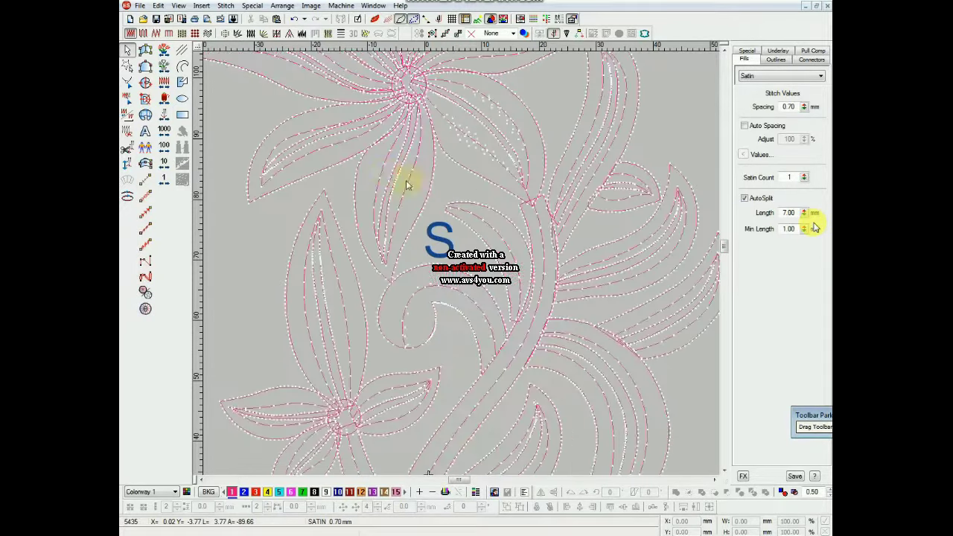
{"action": "key", "text": "s"}
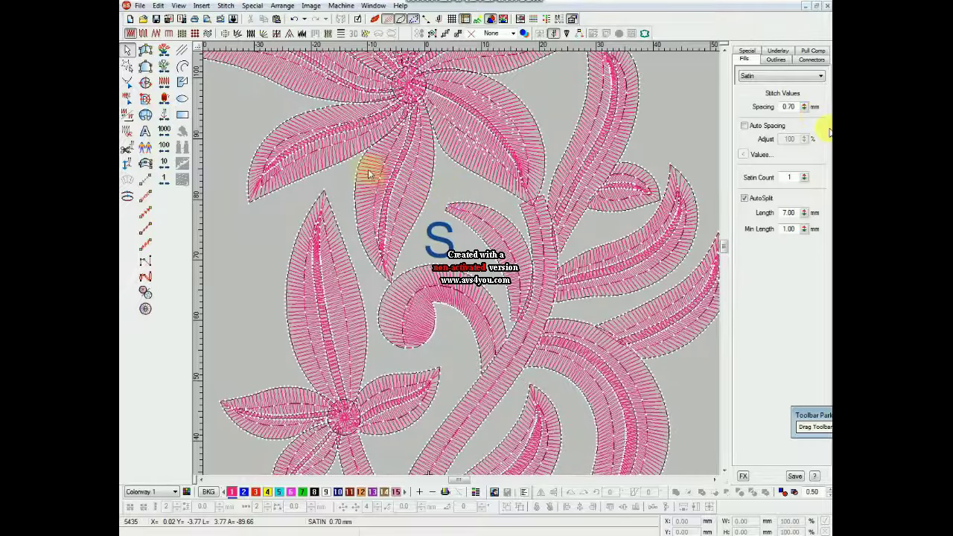
{"action": "key", "text": "s"}
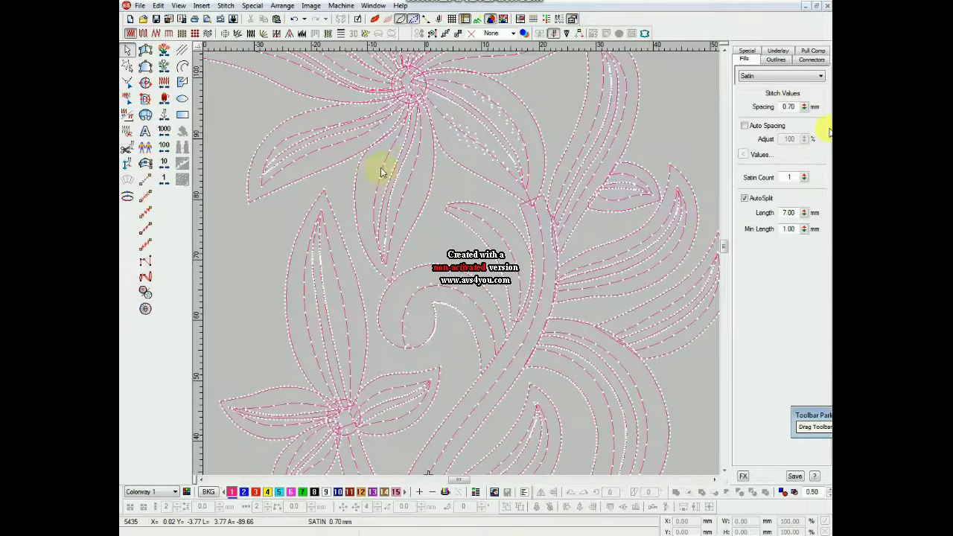
{"action": "key", "text": "s"}
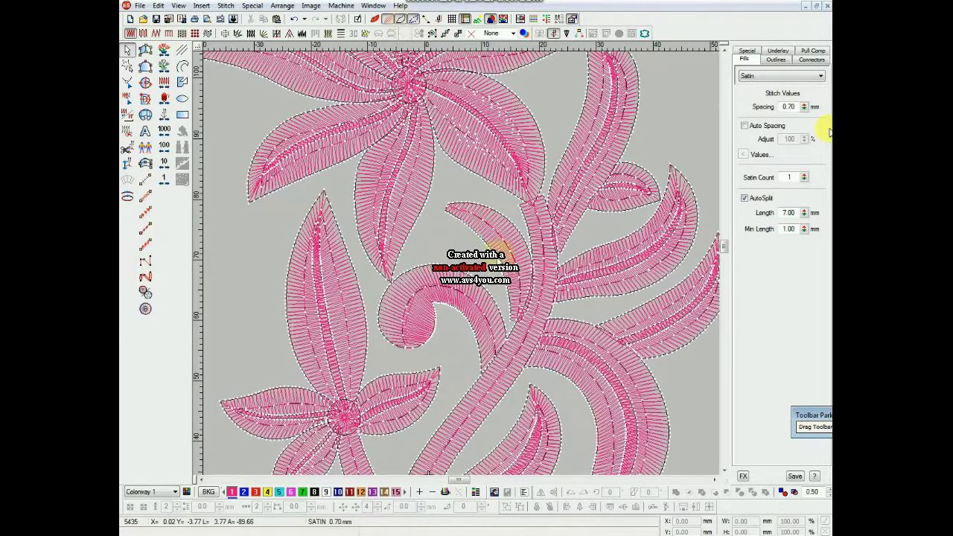
Step: Toggle the object outlines on the upper flower's petals to compare both displays, leaving the outlines hidden
{"action": "scroll", "coordinate": [501, 185], "scroll_direction": "up", "scroll_amount": 5}
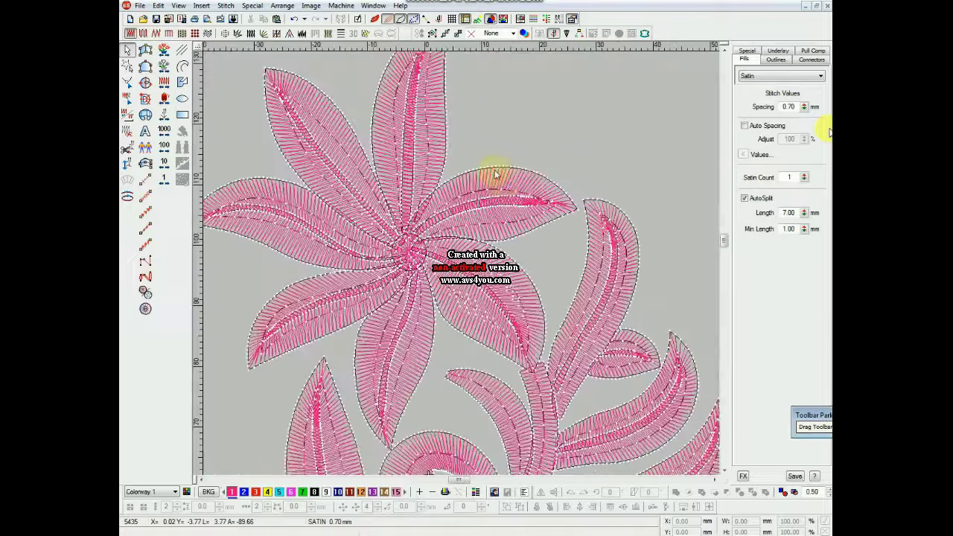
{"action": "scroll", "coordinate": [494, 176], "scroll_direction": "up", "scroll_amount": 2}
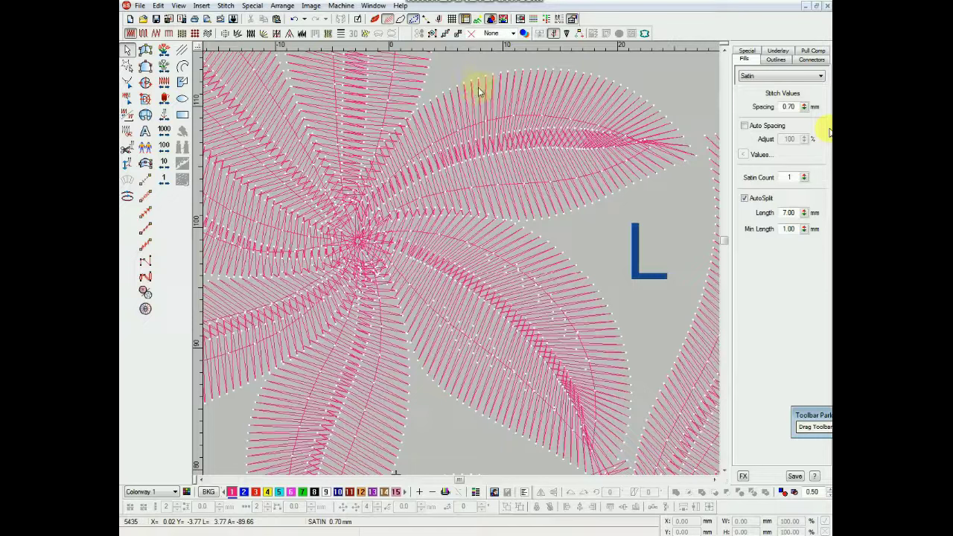
{"action": "key", "text": "l"}
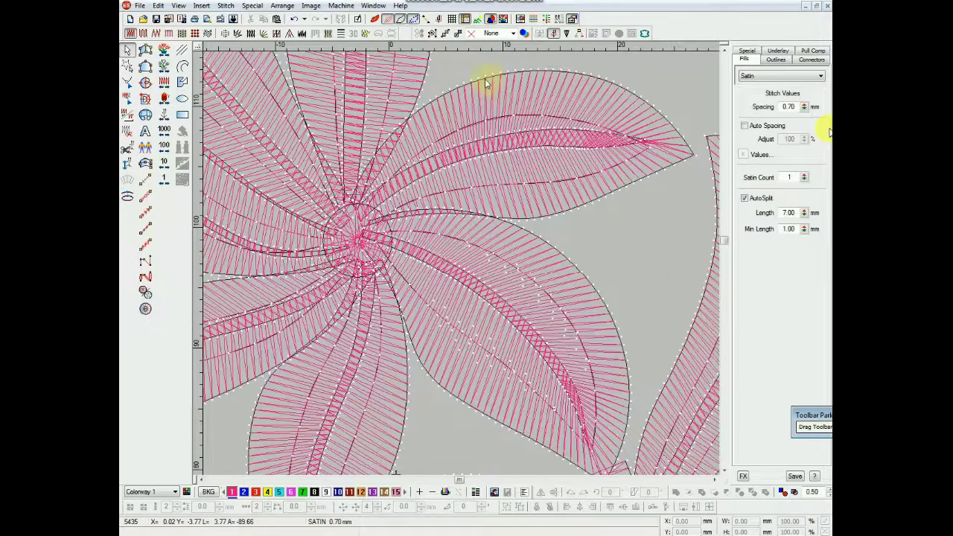
{"action": "left_click", "coordinate": [401, 20]}
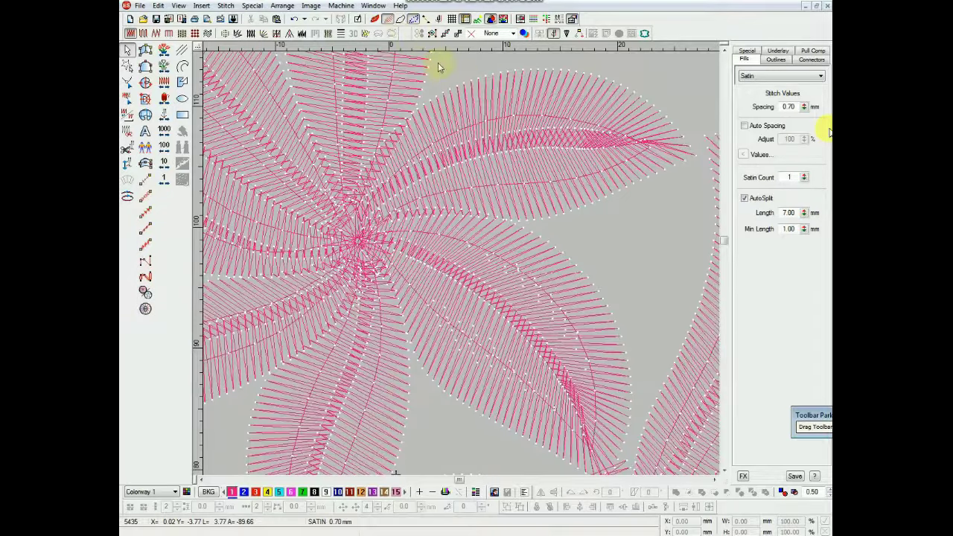
{"action": "left_click", "coordinate": [401, 21]}
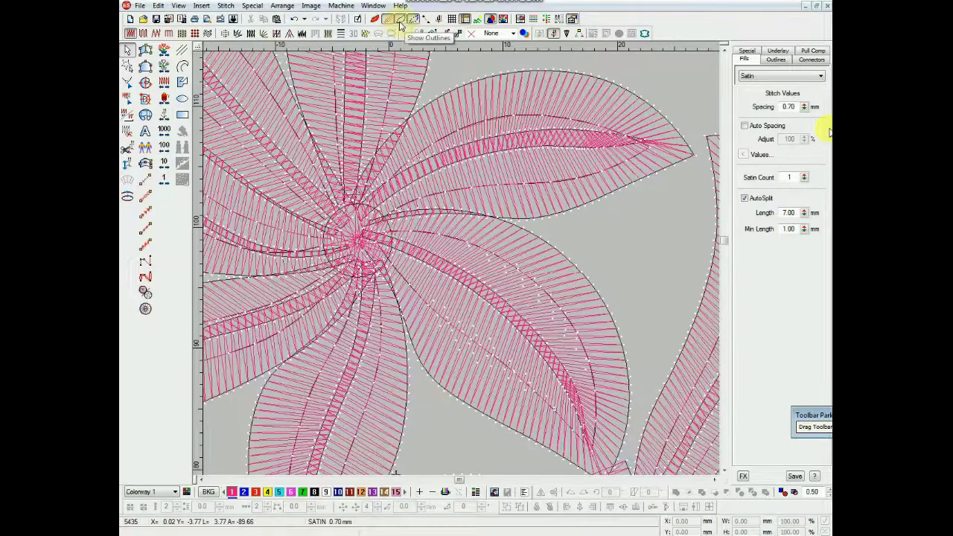
{"action": "left_click", "coordinate": [401, 21]}
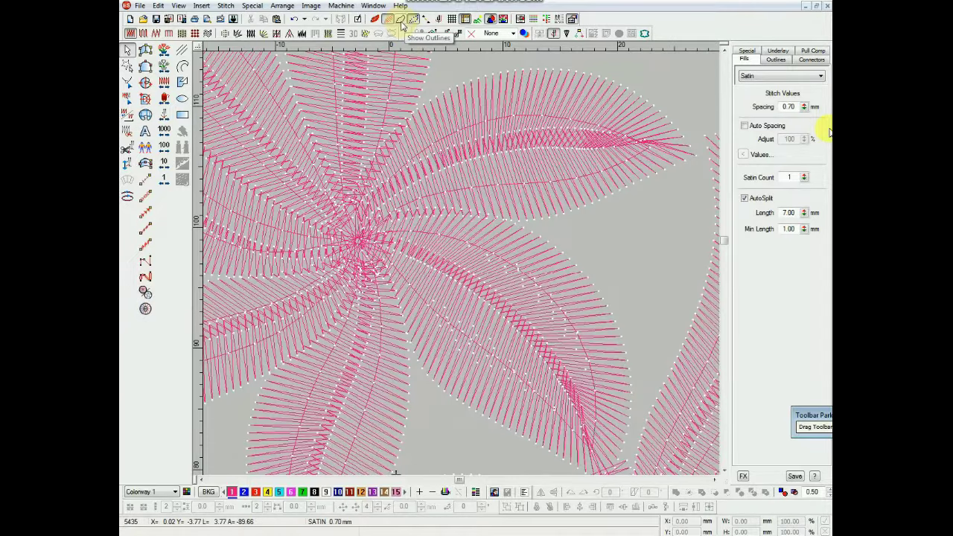
Step: Show the object outlines again over the stitches of the upper flower's petals
{"action": "left_click", "coordinate": [400, 21]}
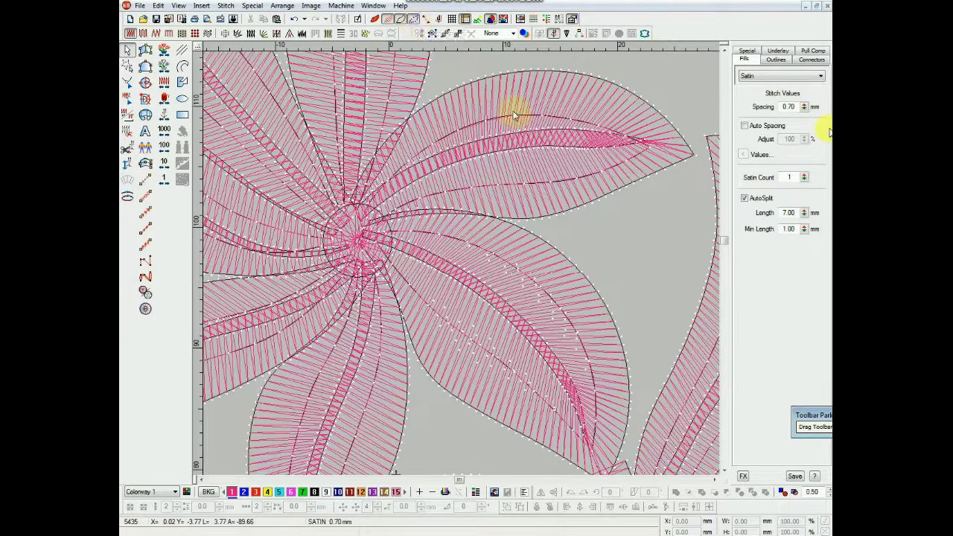
{"action": "key", "text": "shift+z"}
{"action": "key", "text": "z"}
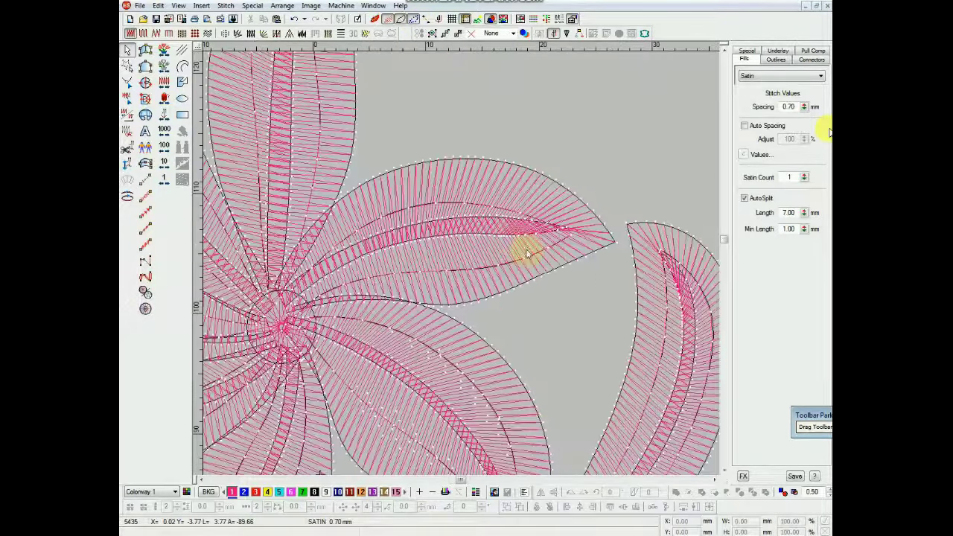
{"action": "scroll", "coordinate": [465, 178], "scroll_direction": "down", "scroll_amount": 3}
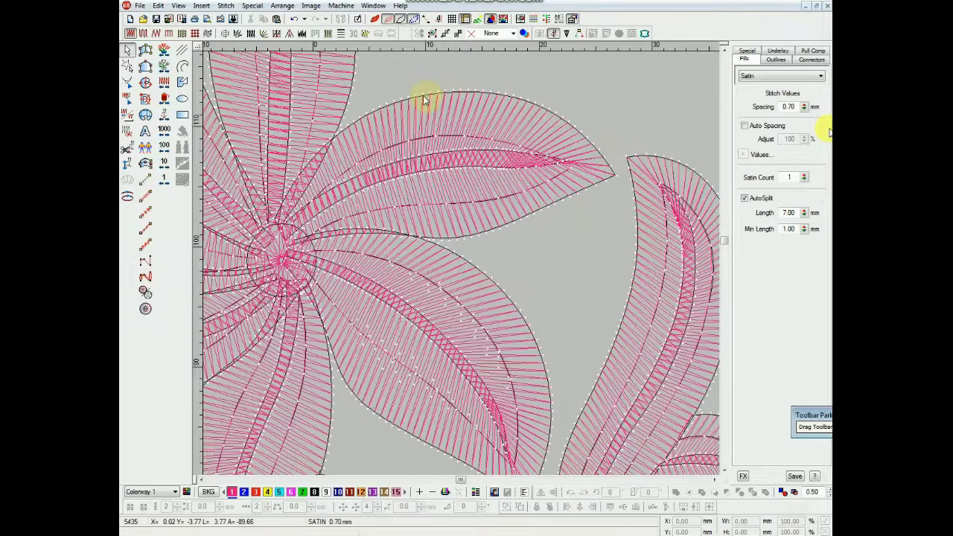
{"action": "key", "text": "Escape"}
{"action": "key", "text": "ctrl+a"}
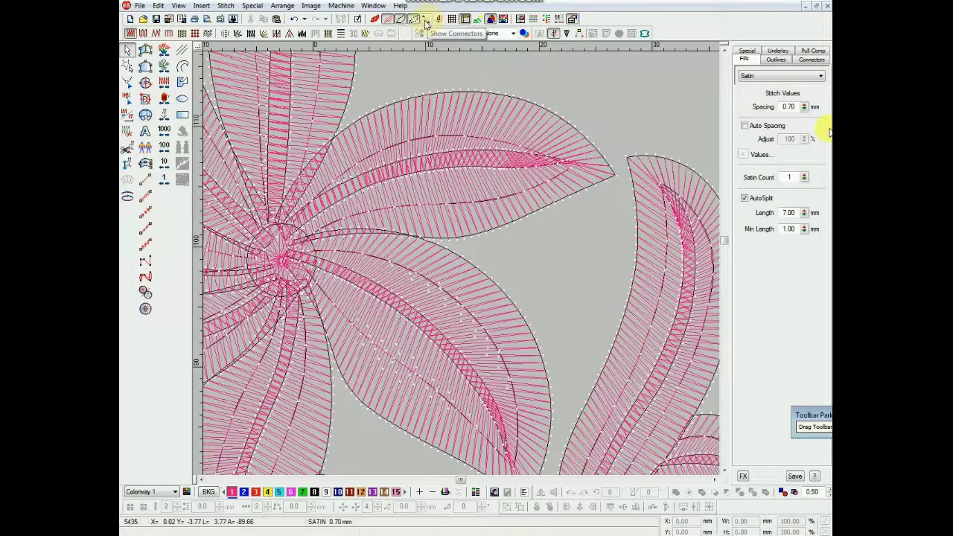
Step: Toggle the connectors display and examine the upper flower for connecting threads between its petals
{"action": "key", "text": "shift+c"}
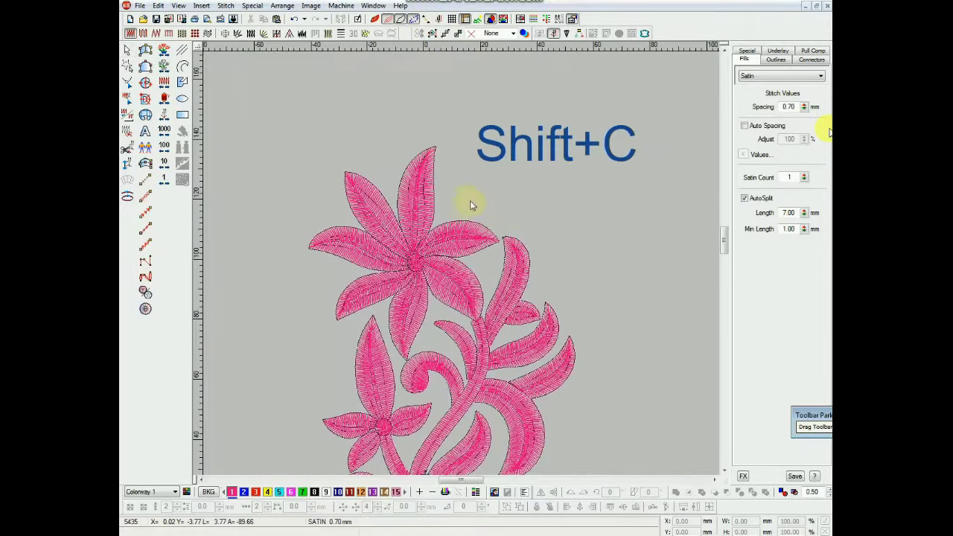
{"action": "scroll", "coordinate": [468, 201], "scroll_direction": "up", "scroll_amount": 1}
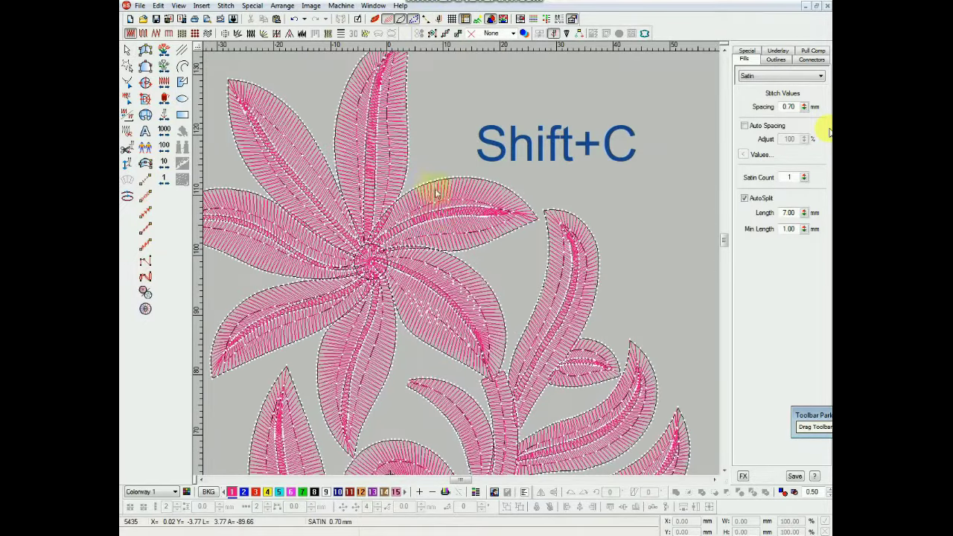
{"action": "scroll", "coordinate": [436, 192], "scroll_direction": "down", "scroll_amount": 1}
{"action": "scroll", "coordinate": [426, 221], "scroll_direction": "up", "scroll_amount": 1}
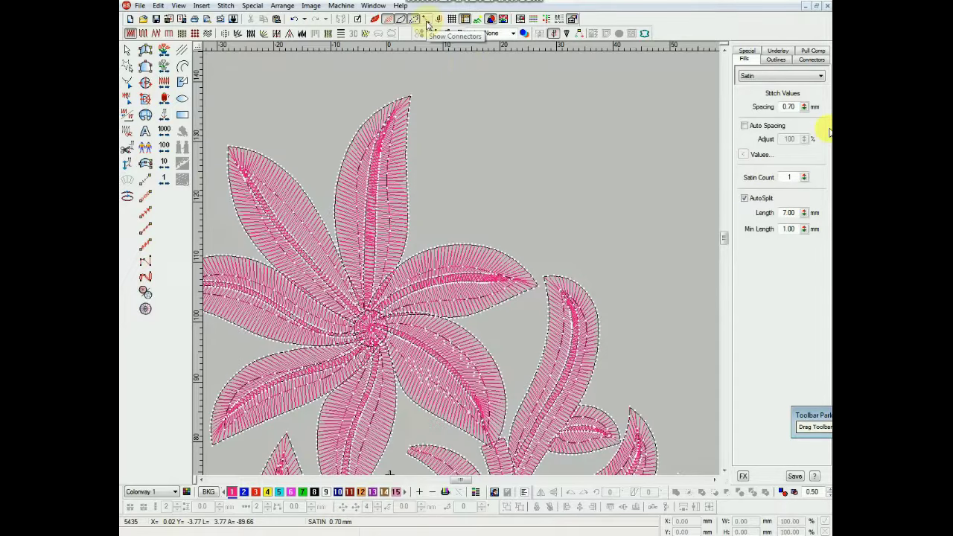
Step: Isolate the upper flower's upright petal from the grouped design and place a copy of it in the empty area above the flower
{"action": "left_click", "coordinate": [388, 164]}
{"action": "key", "text": "shift+z"}
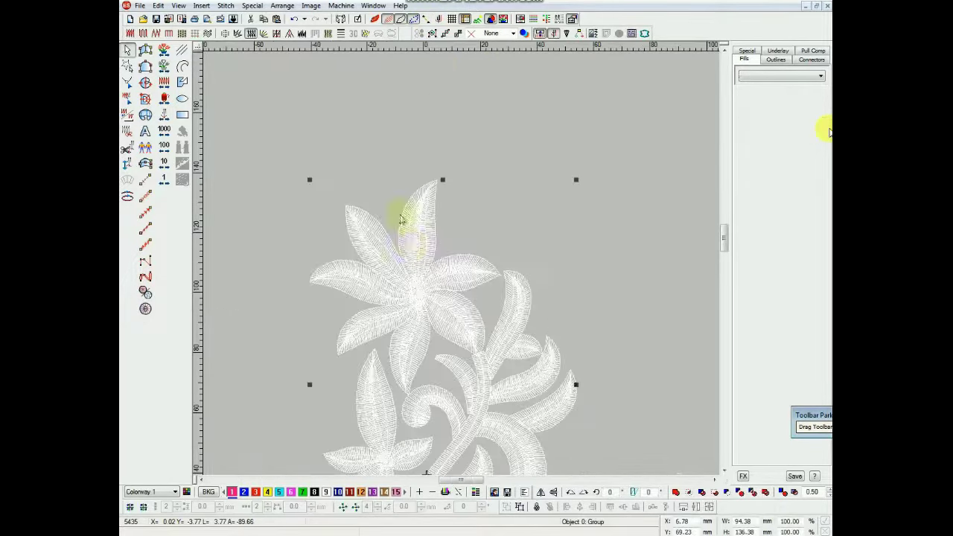
{"action": "left_click", "coordinate": [415, 245]}
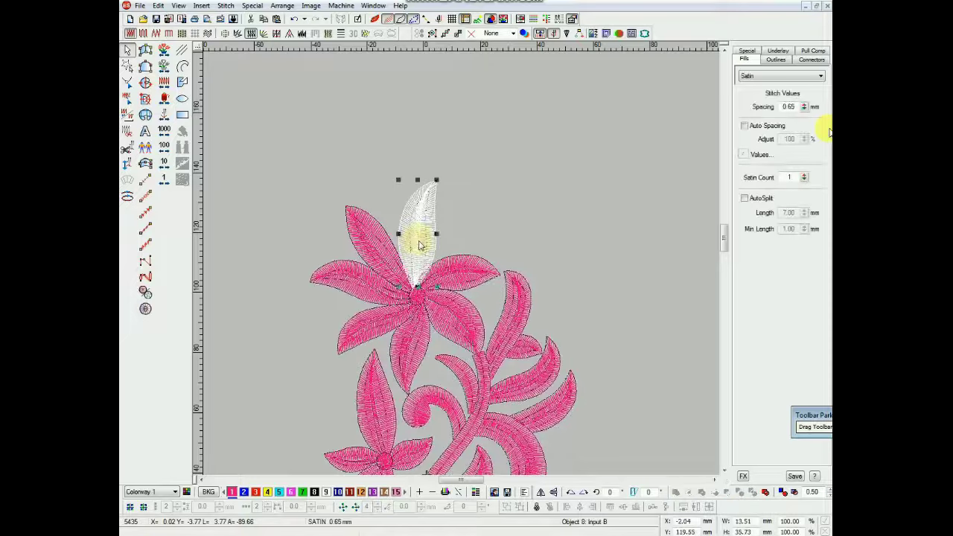
{"action": "key", "text": "z"}
{"action": "left_click", "coordinate": [477, 97]}
{"action": "scroll", "coordinate": [506, 149], "scroll_direction": "up", "scroll_amount": 3}
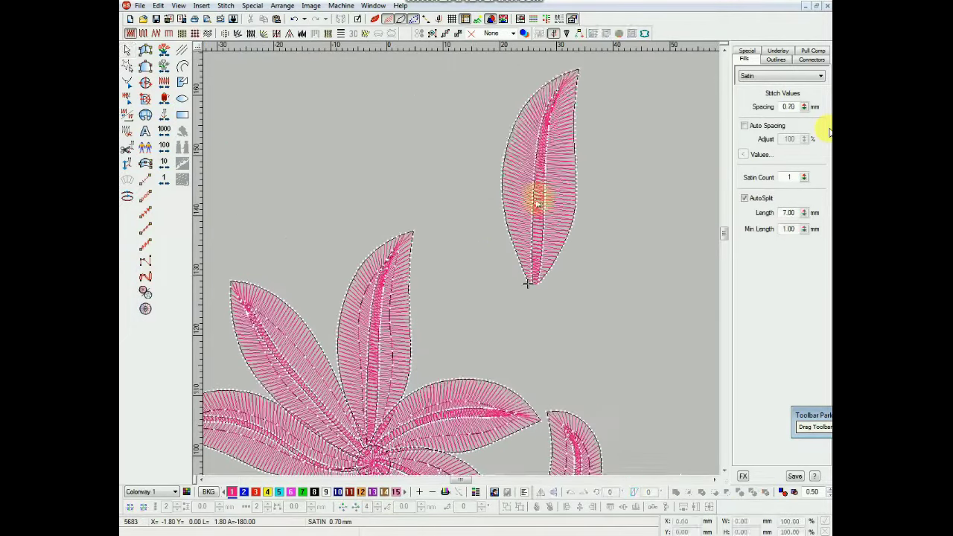
{"action": "left_click_drag", "start_coordinate": [537, 201], "coordinate": [561, 177]}
Step: Display the connector running from the design to the copied petal, shift the petal slightly, and hide the connectors
{"action": "left_click", "coordinate": [471, 176]}
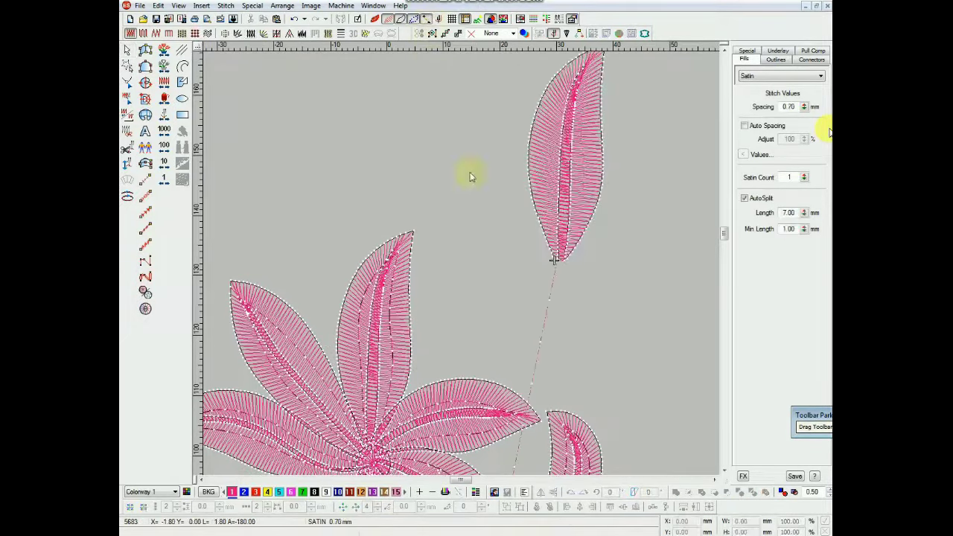
{"action": "scroll", "coordinate": [505, 253], "scroll_direction": "down", "scroll_amount": 3}
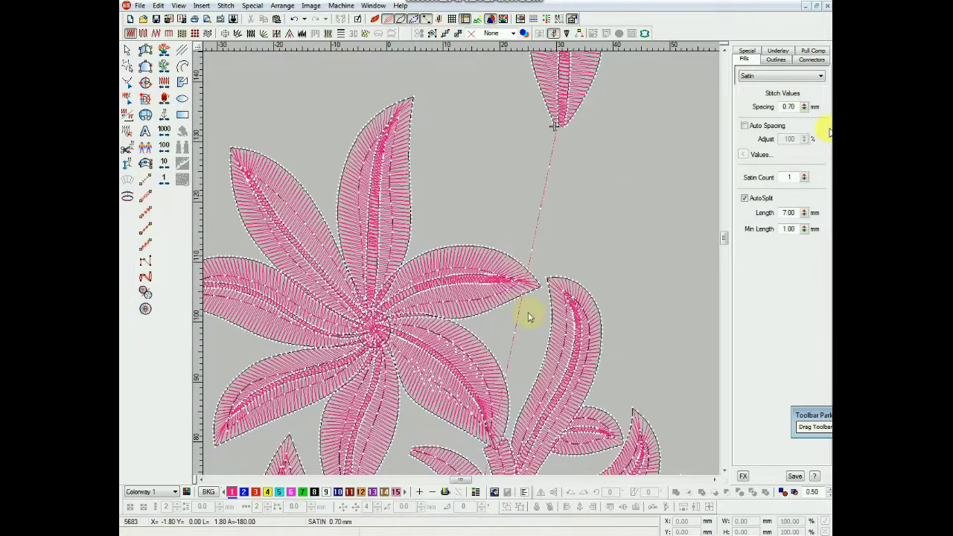
{"action": "left_click", "coordinate": [564, 145]}
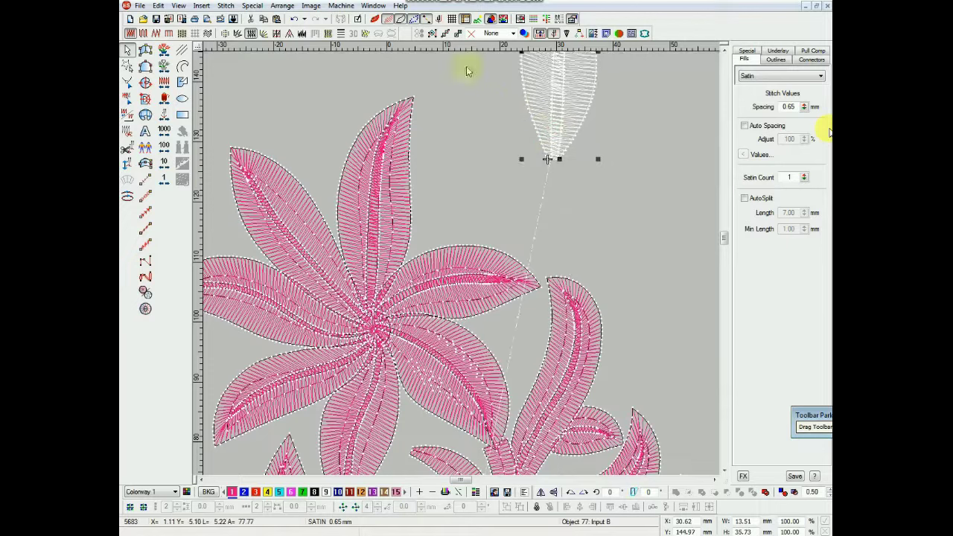
{"action": "left_click", "coordinate": [427, 20]}
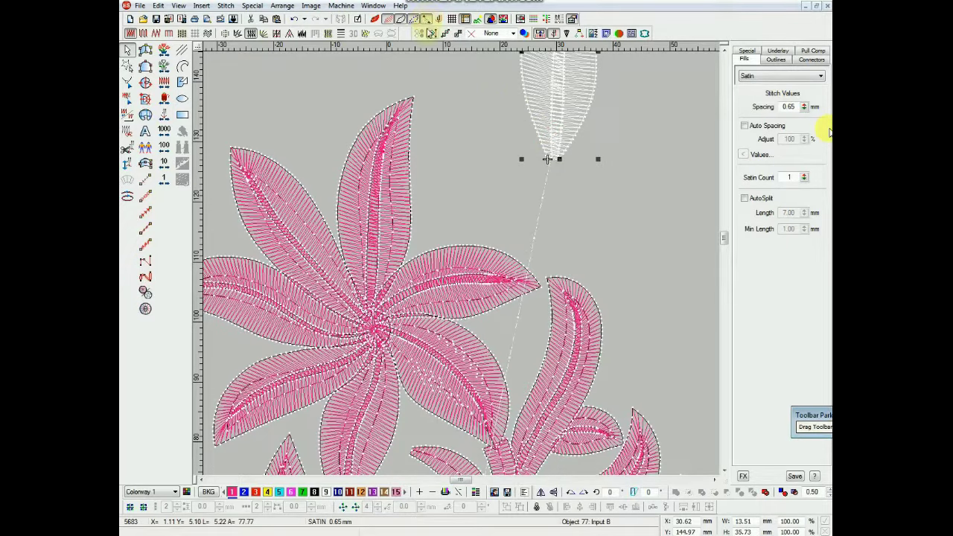
{"action": "scroll", "coordinate": [526, 156], "scroll_direction": "down", "scroll_amount": 1}
{"action": "scroll", "coordinate": [532, 256], "scroll_direction": "up", "scroll_amount": 1}
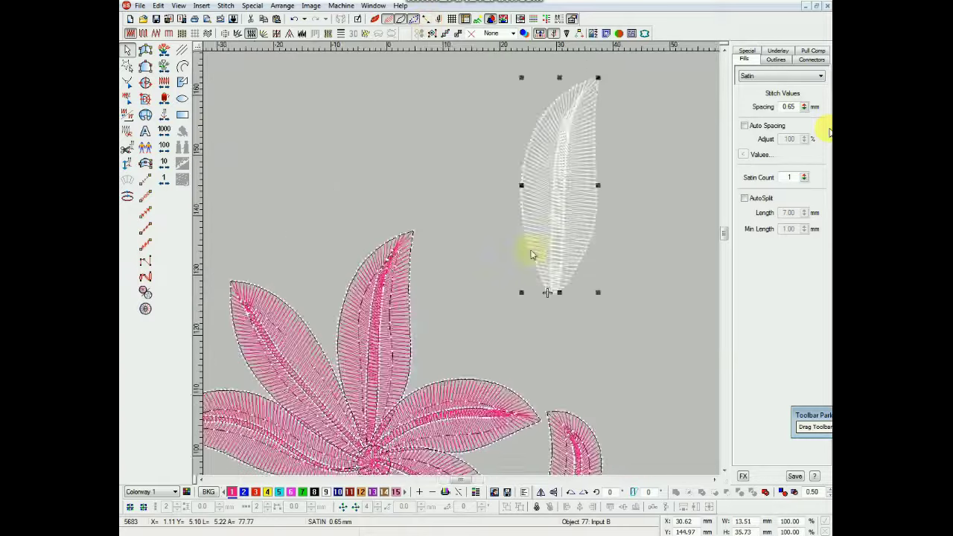
Step: Move the petal copy higher, duplicate it, and arrange the two petals side by side above the flower
{"action": "left_click_drag", "start_coordinate": [542, 235], "coordinate": [536, 133]}
{"action": "key", "text": "ctrl+d"}
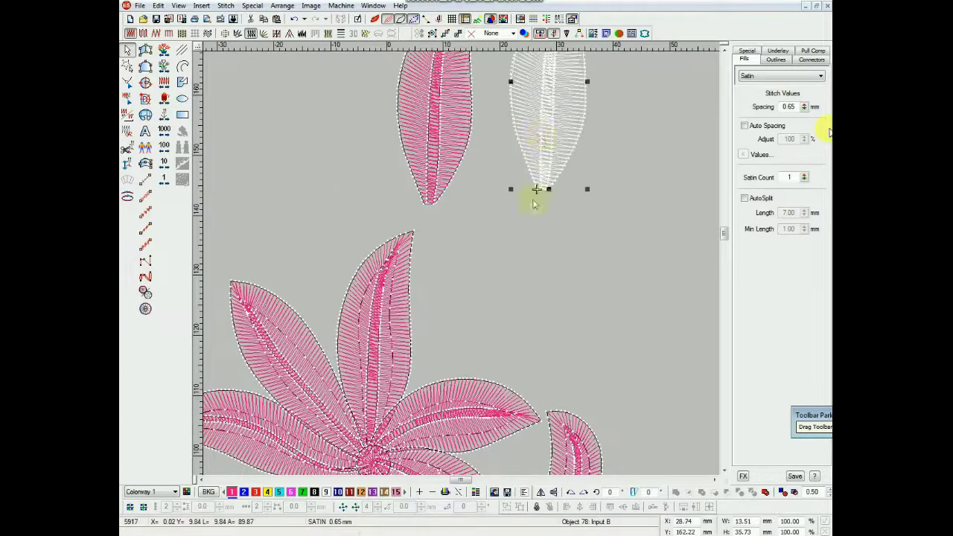
{"action": "scroll", "coordinate": [534, 203], "scroll_direction": "up", "scroll_amount": 2}
{"action": "left_click_drag", "start_coordinate": [531, 226], "coordinate": [575, 192]}
{"action": "left_click_drag", "start_coordinate": [456, 225], "coordinate": [445, 140]}
{"action": "left_click_drag", "start_coordinate": [574, 181], "coordinate": [557, 130]}
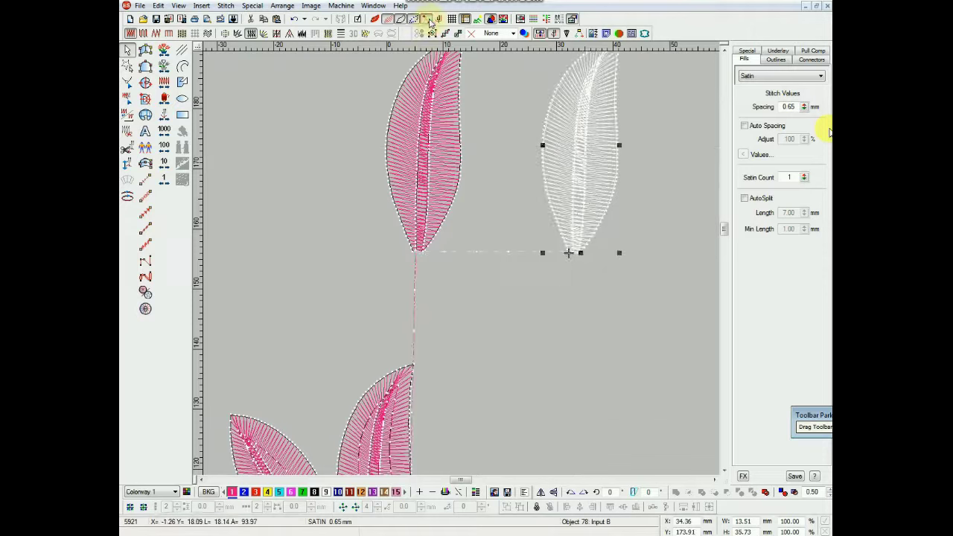
Step: Reposition the two petal copies while toggling the connectors off and back on to compare the threads linking them
{"action": "left_click", "coordinate": [506, 120]}
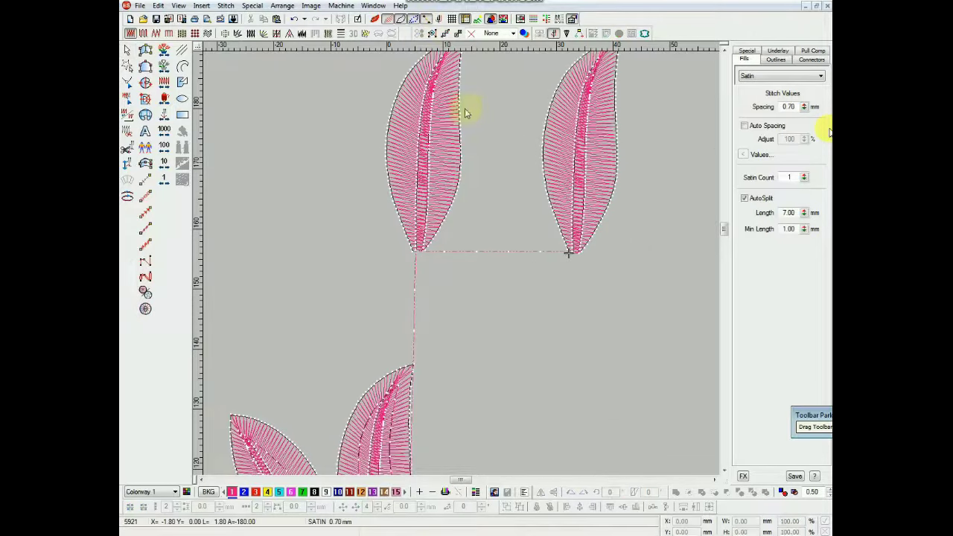
{"action": "left_click", "coordinate": [421, 158]}
{"action": "left_click_drag", "start_coordinate": [421, 158], "coordinate": [419, 189]}
{"action": "left_click_drag", "start_coordinate": [564, 142], "coordinate": [551, 187]}
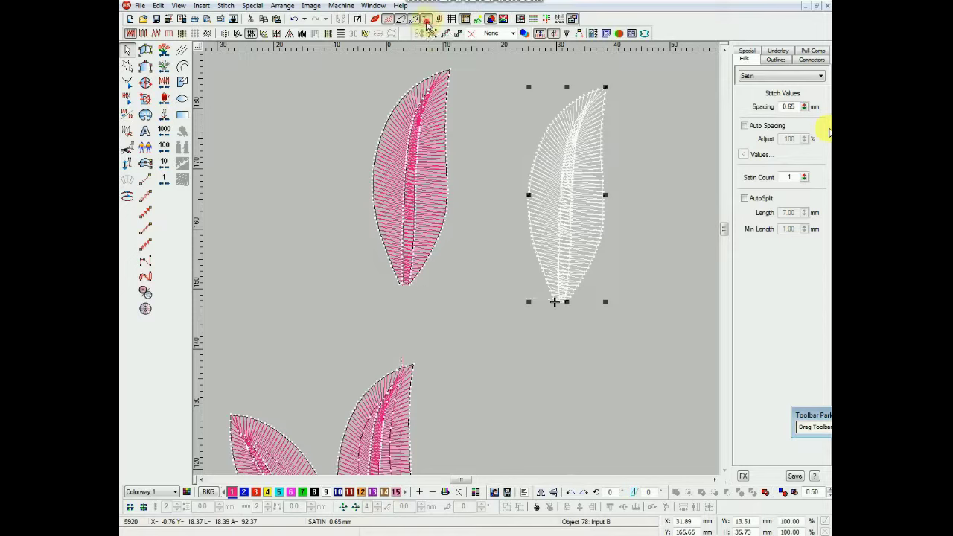
{"action": "left_click", "coordinate": [546, 192]}
{"action": "left_click_drag", "start_coordinate": [546, 191], "coordinate": [532, 177]}
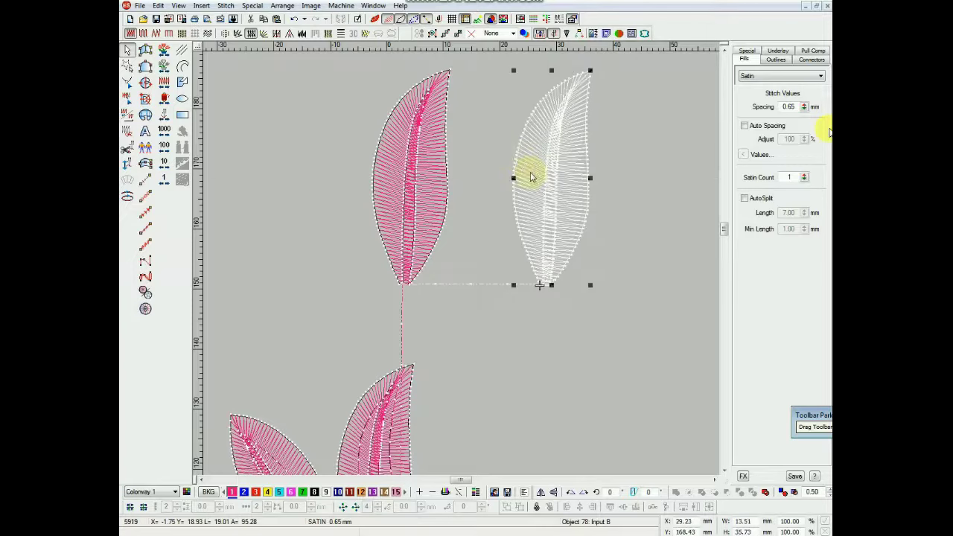
{"action": "left_click", "coordinate": [479, 70]}
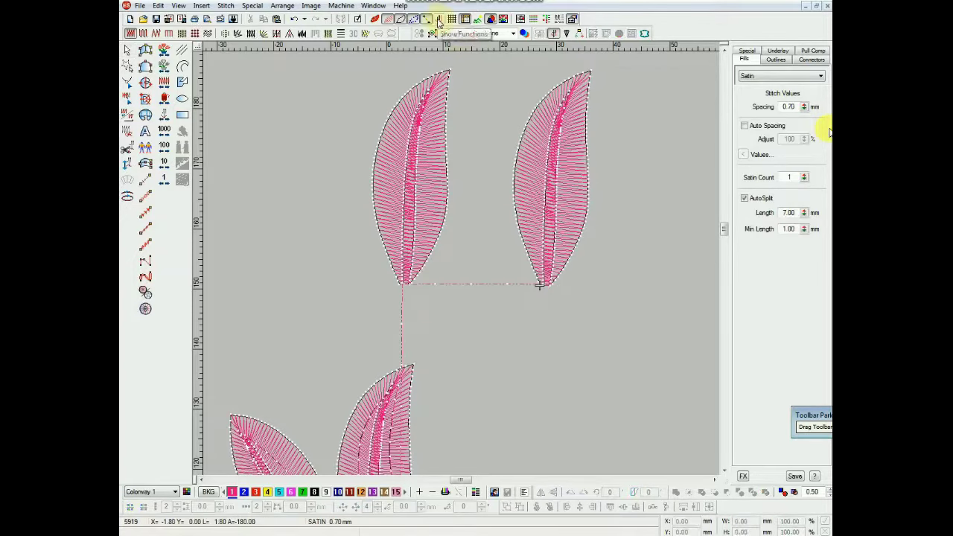
Step: Create a new blank design and toggle its background grid, leaving the grid shown
{"action": "left_click", "coordinate": [131, 20]}
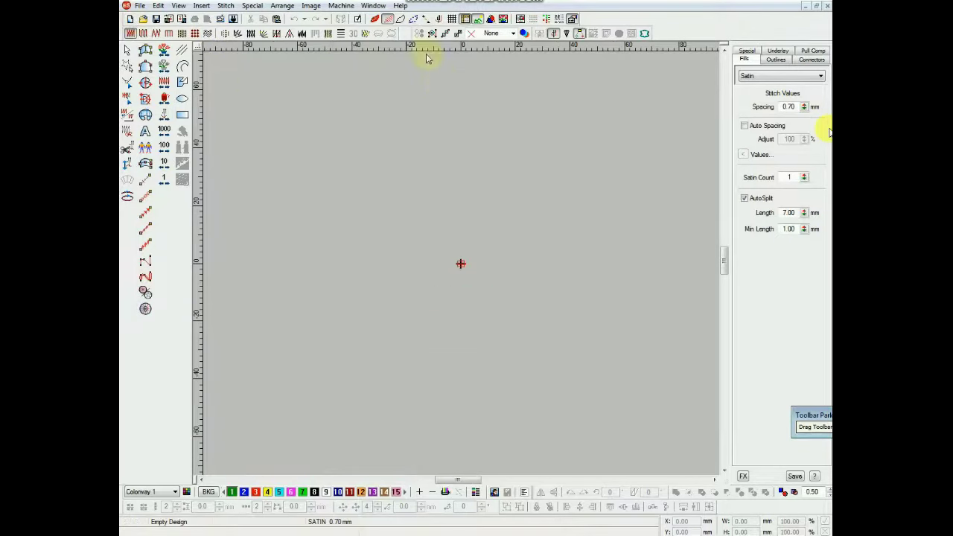
{"action": "left_click", "coordinate": [452, 19]}
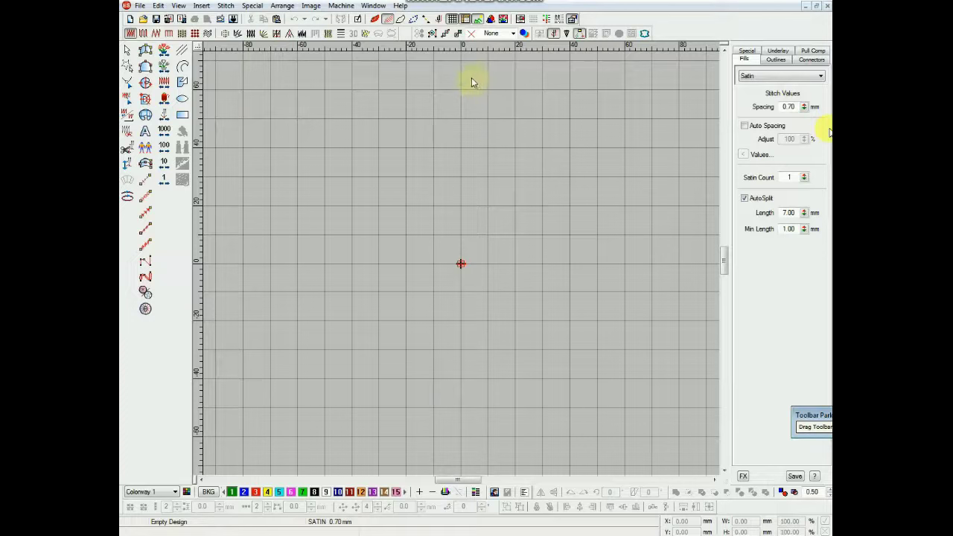
{"action": "scroll", "coordinate": [458, 134], "scroll_direction": "up", "scroll_amount": 2}
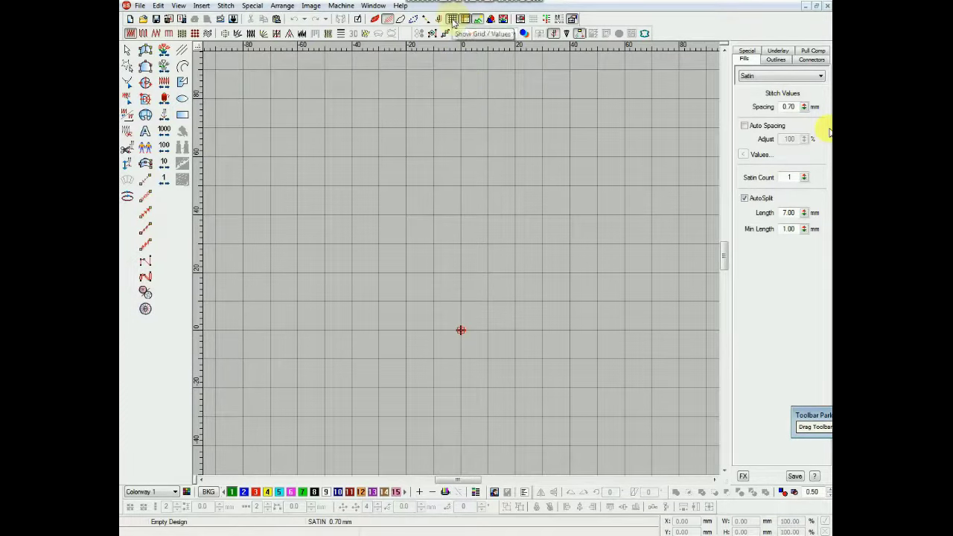
{"action": "key", "text": "shift+g"}
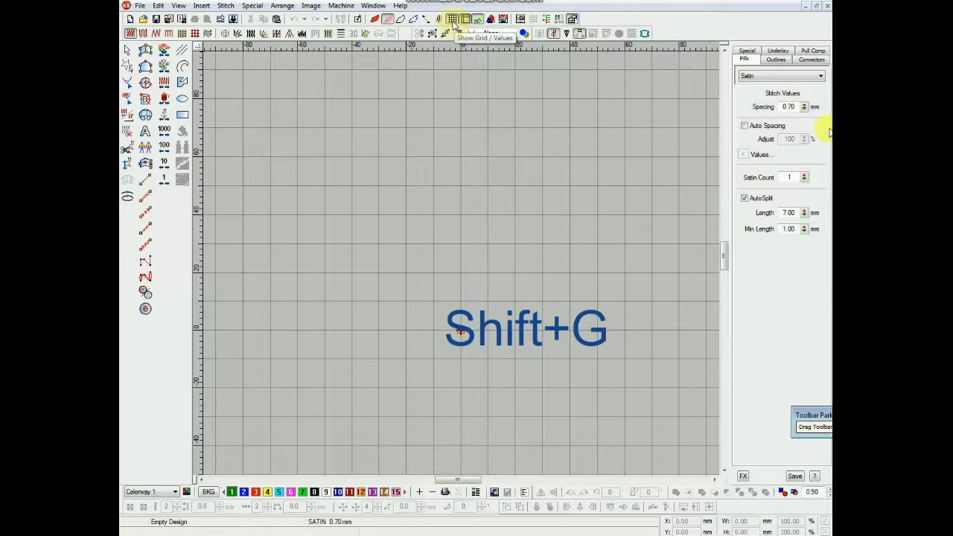
Step: Set the grid spacing to 250 mm horizontally and 1000 mm vertically
{"action": "right_click", "coordinate": [452, 19]}
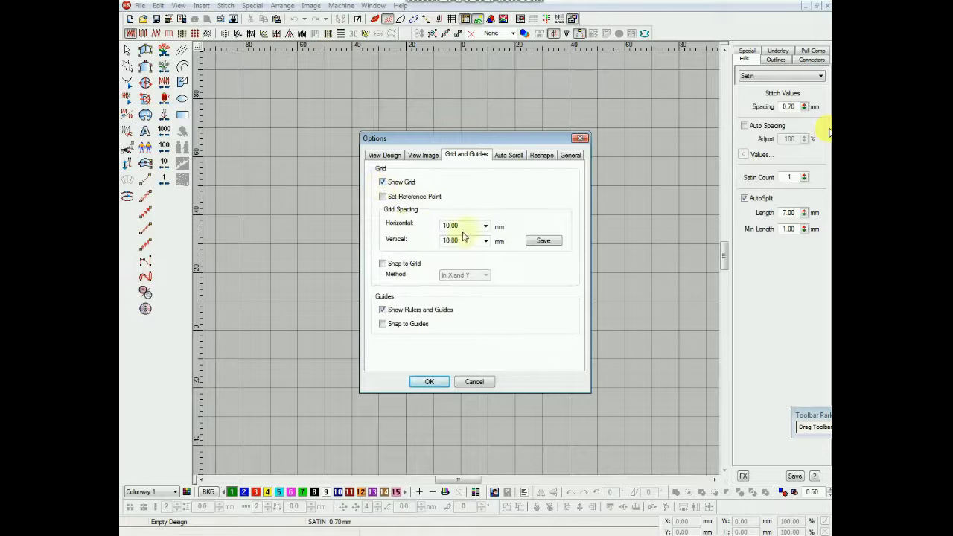
{"action": "left_click_drag", "start_coordinate": [466, 226], "coordinate": [424, 240]}
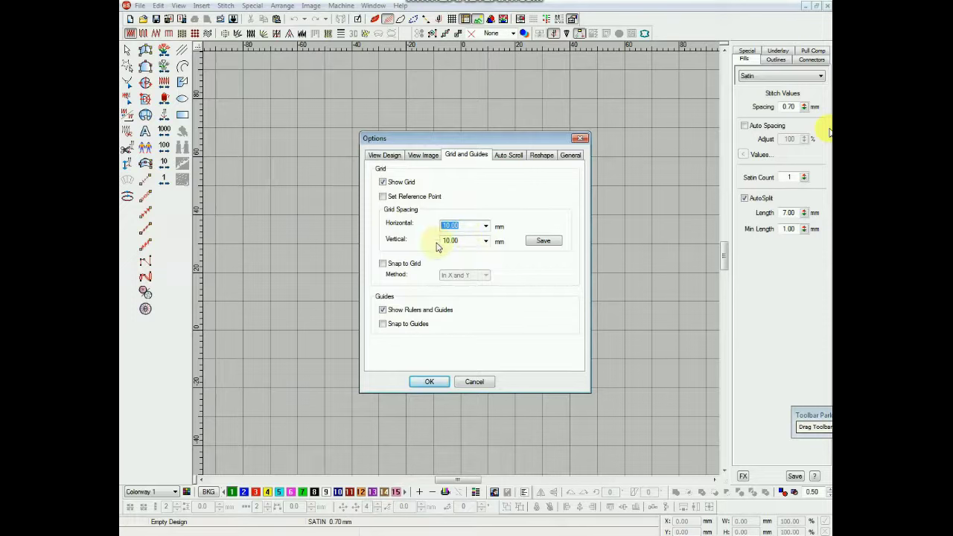
{"action": "type", "text": "250"}
{"action": "key", "text": "Tab"}
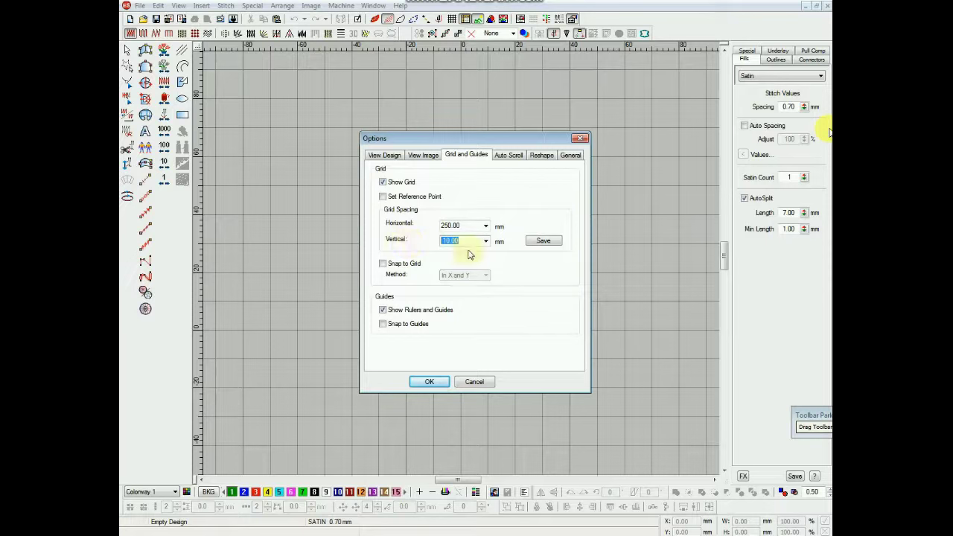
{"action": "type", "text": "1"}
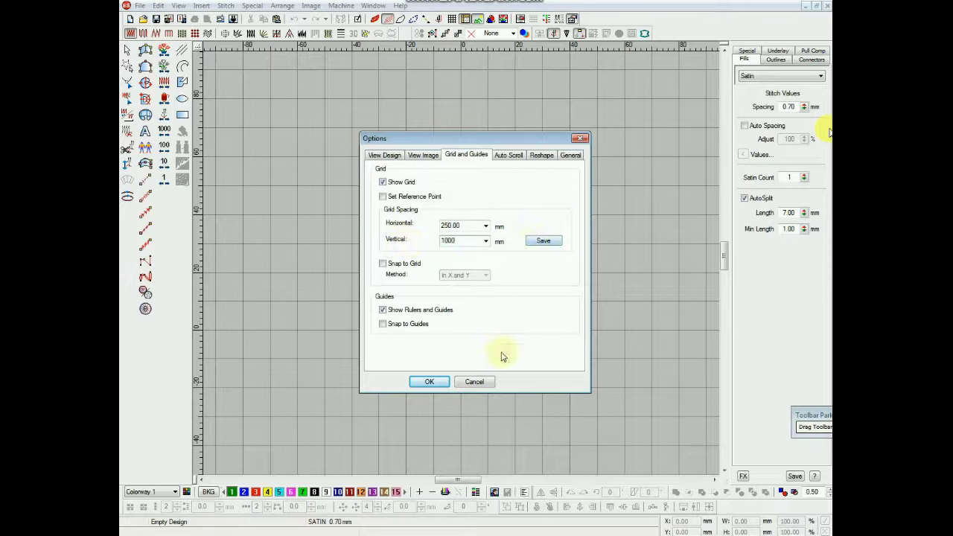
{"action": "left_click", "coordinate": [430, 382]}
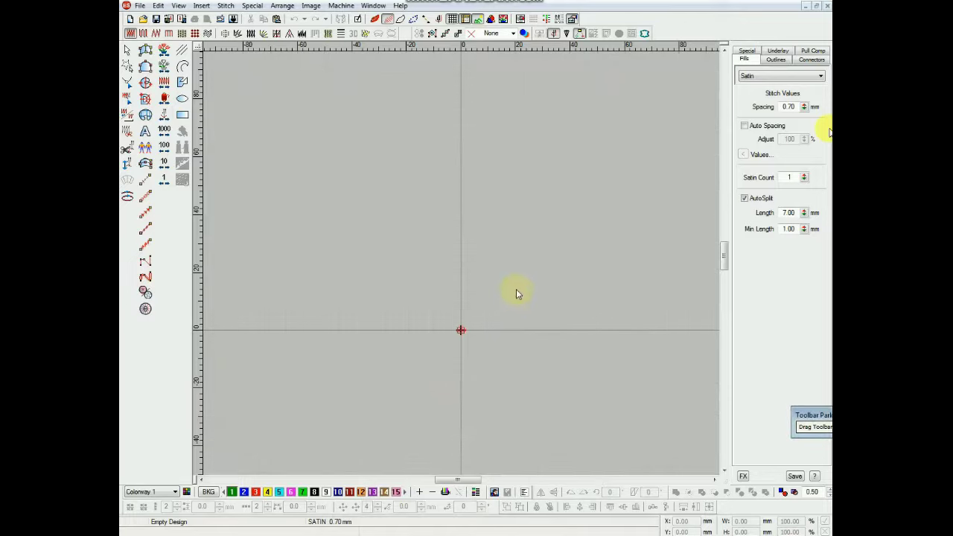
Step: Check the grid cells across the blank design, hide the grid, and return to the flower design
{"action": "scroll", "coordinate": [511, 285], "scroll_direction": "down", "scroll_amount": 3}
{"action": "scroll", "coordinate": [509, 282], "scroll_direction": "up", "scroll_amount": 2}
{"action": "scroll", "coordinate": [505, 275], "scroll_direction": "up", "scroll_amount": 2}
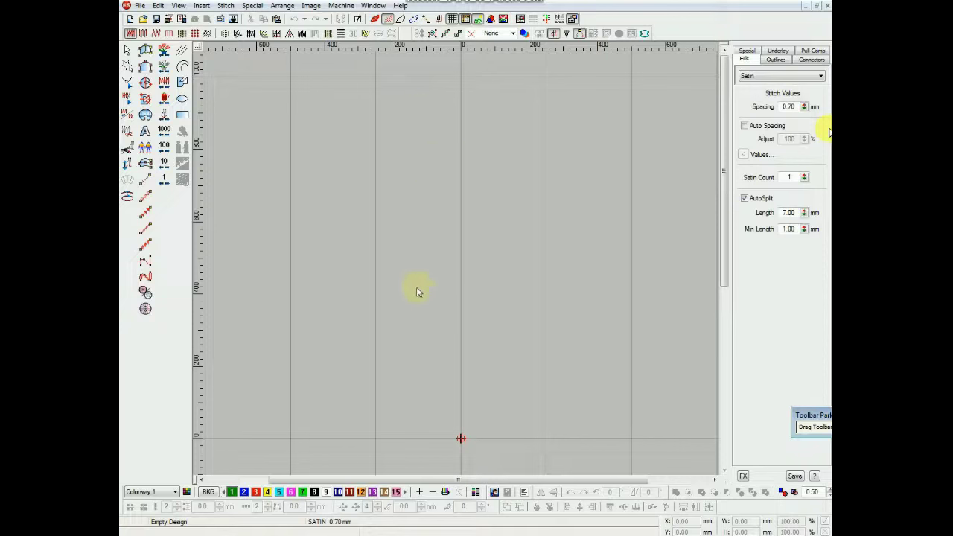
{"action": "left_click", "coordinate": [453, 20]}
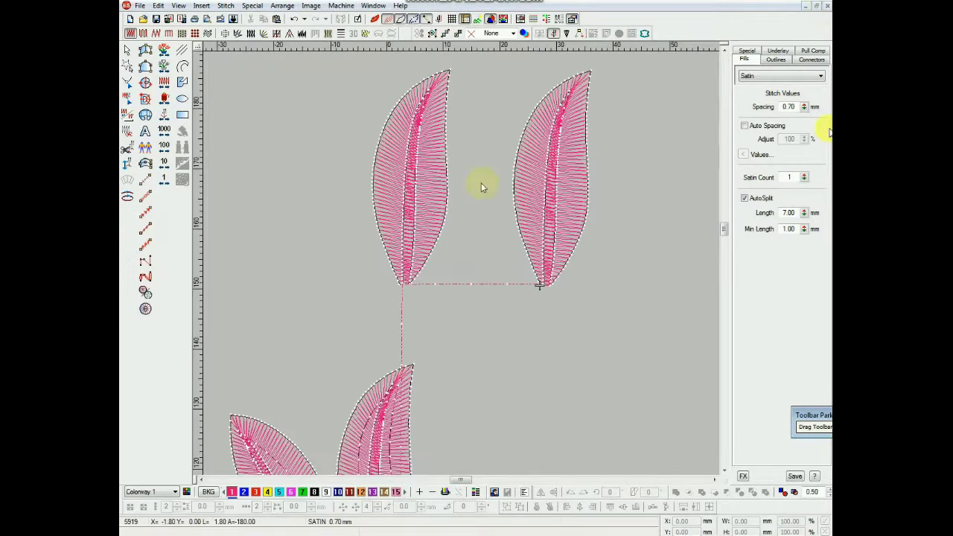
Step: Delete both petal copies above the flower and fit the whole design in the view
{"action": "key", "text": "0"}
{"action": "left_click", "coordinate": [506, 112]}
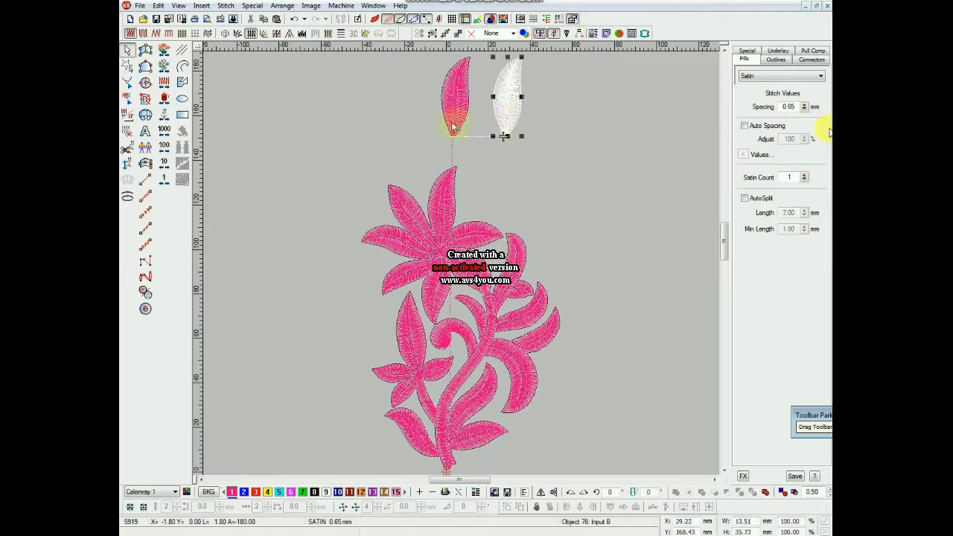
{"action": "key", "text": "Delete"}
{"action": "key", "text": "0"}
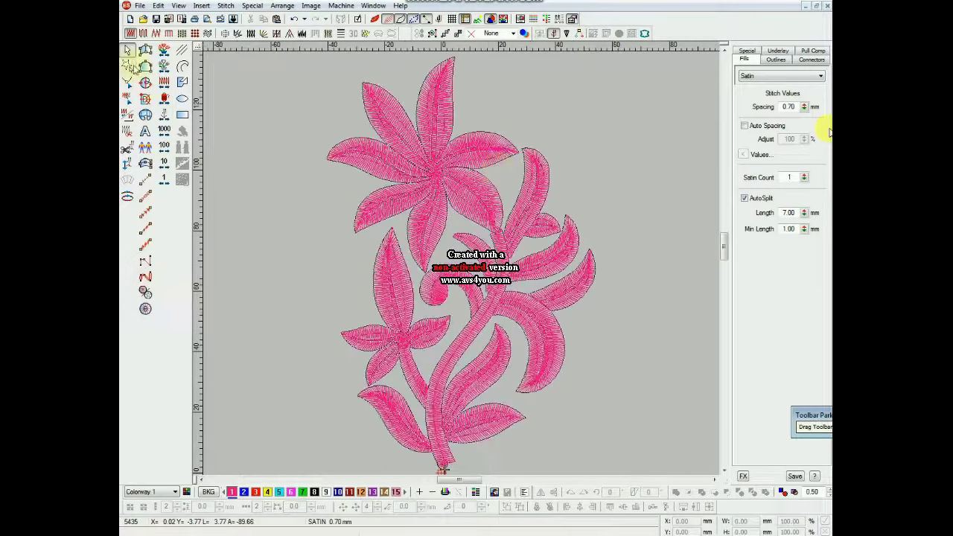
{"action": "left_click", "coordinate": [129, 52]}
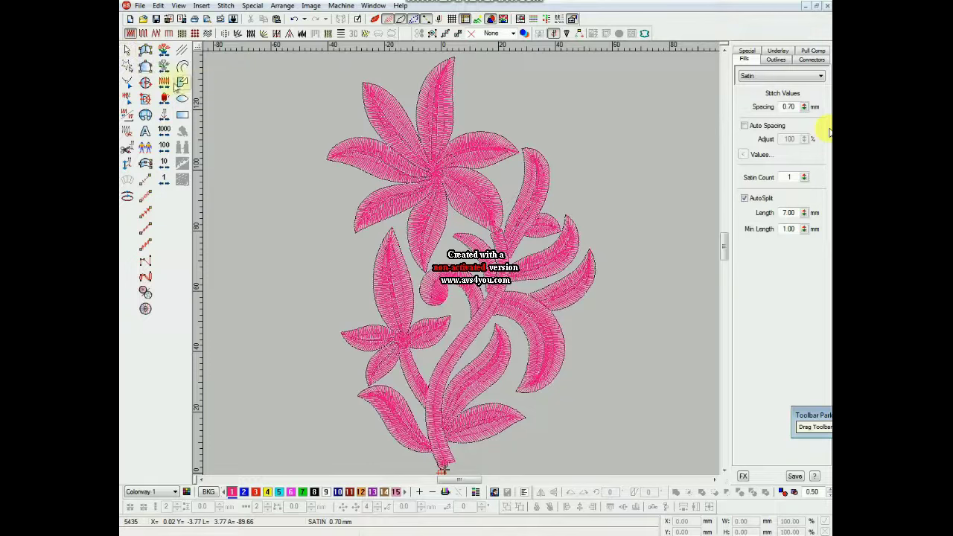
Step: Select the top petal's satin fill and the run line inside it in turn, and clear the selection
{"action": "key", "text": "o"}
{"action": "left_click", "coordinate": [444, 105]}
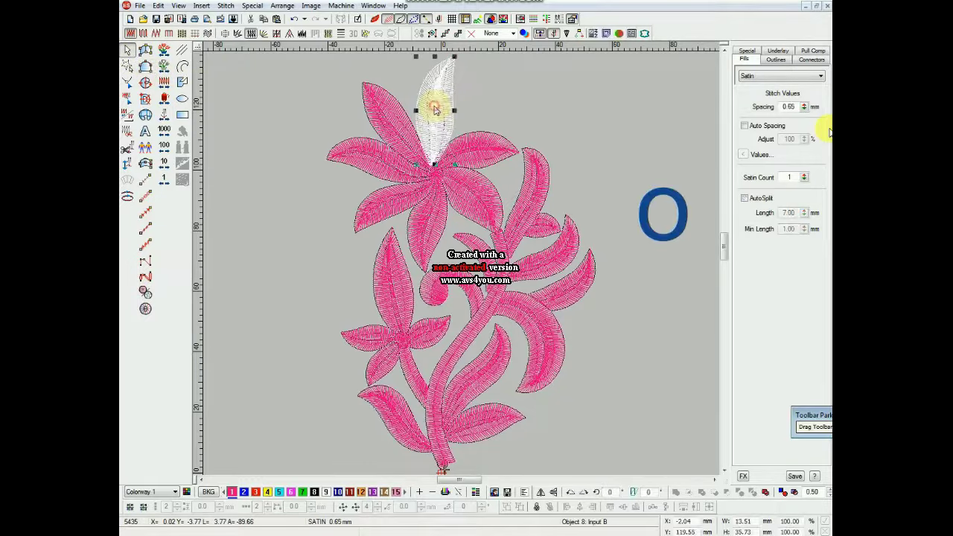
{"action": "left_click", "coordinate": [439, 108]}
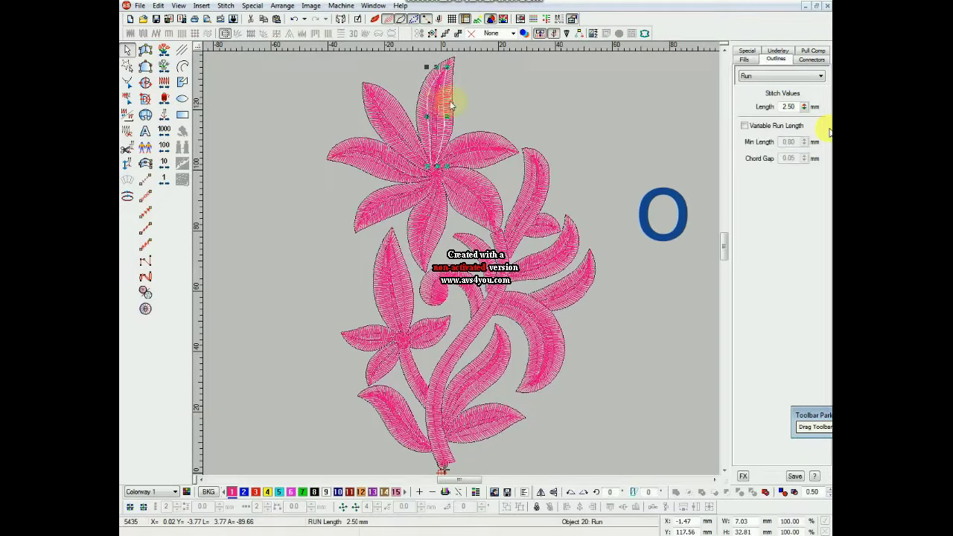
{"action": "left_click", "coordinate": [447, 100]}
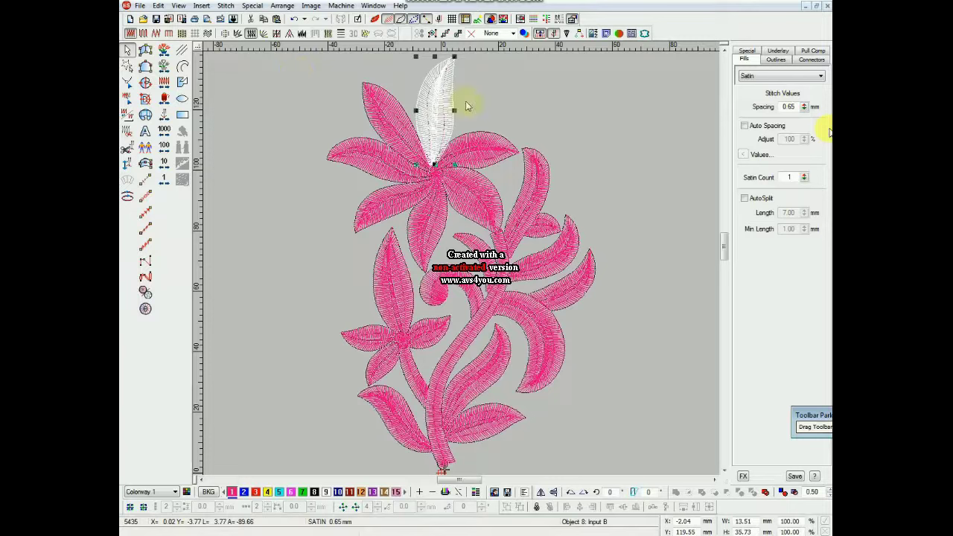
{"action": "key", "text": "Escape"}
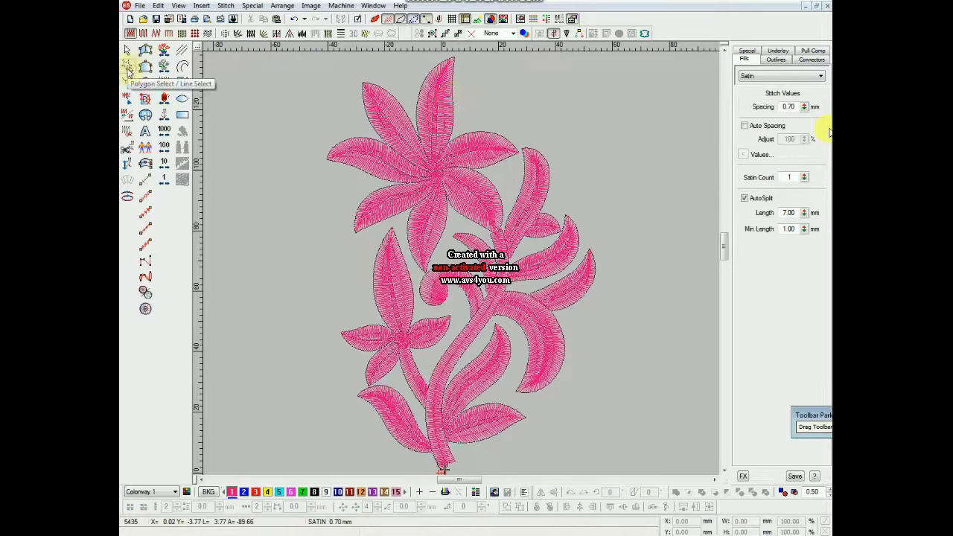
Step: Select individual pieces of the small lower flower one at a time and clear the selection
{"action": "scroll", "coordinate": [476, 175], "scroll_direction": "up", "scroll_amount": 2}
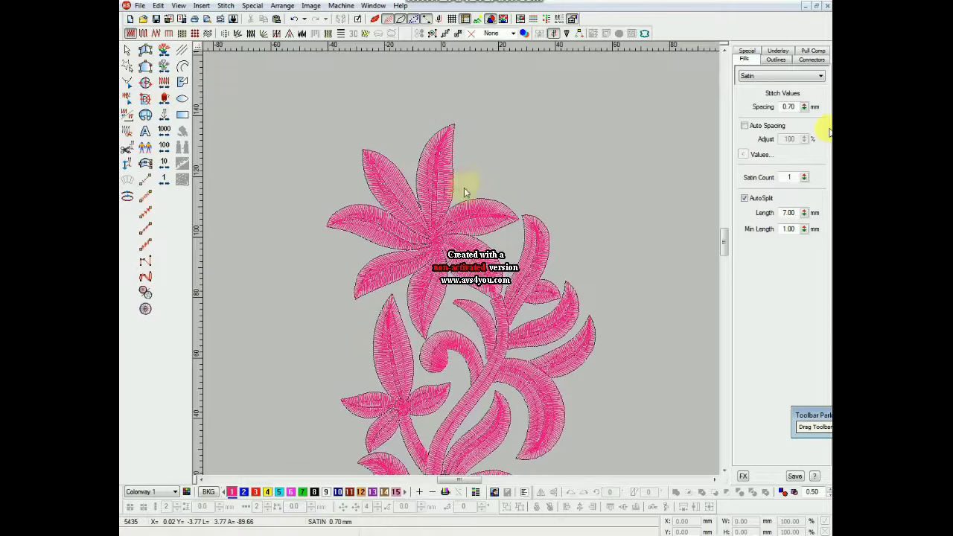
{"action": "scroll", "coordinate": [447, 232], "scroll_direction": "down", "scroll_amount": 2}
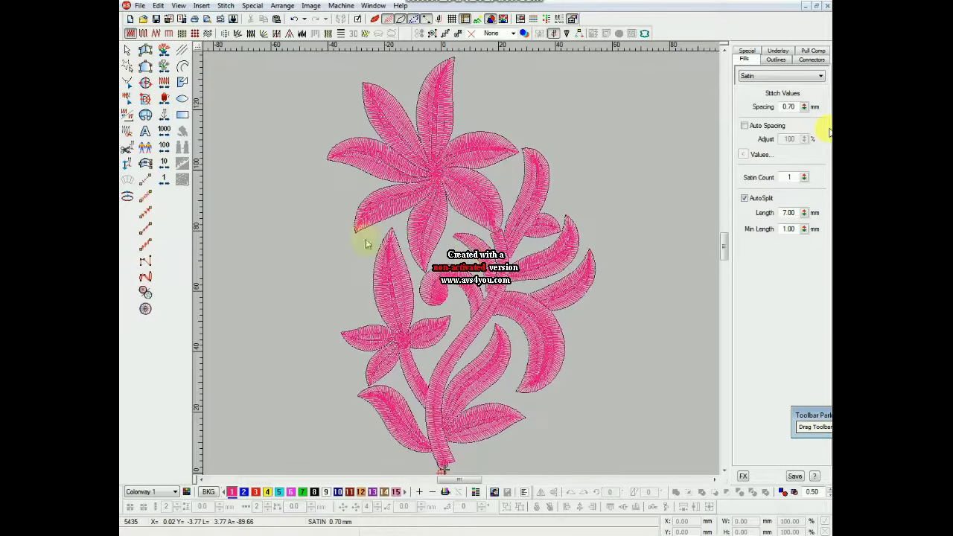
{"action": "left_click", "coordinate": [404, 354]}
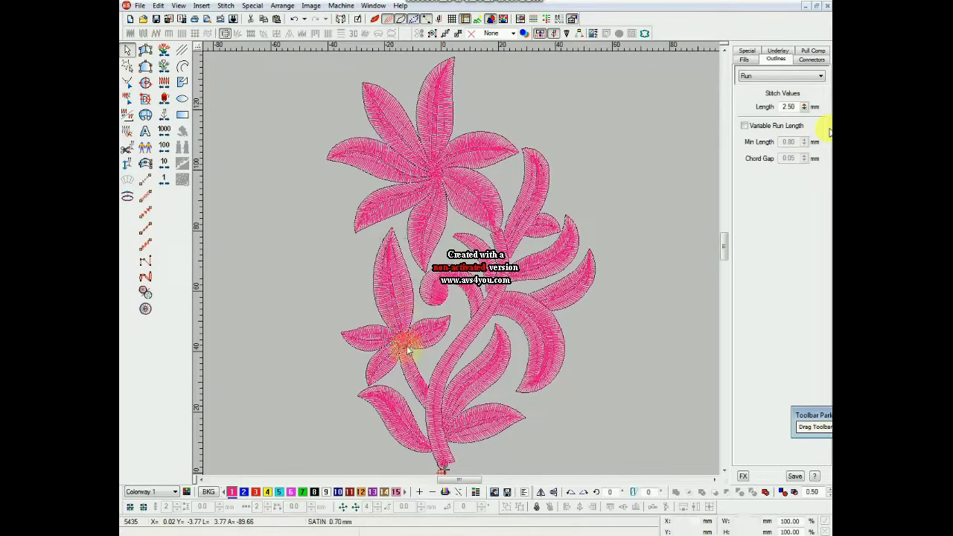
{"action": "left_click", "coordinate": [408, 345]}
{"action": "key", "text": "Escape"}
{"action": "scroll", "coordinate": [436, 298], "scroll_direction": "down", "scroll_amount": 2}
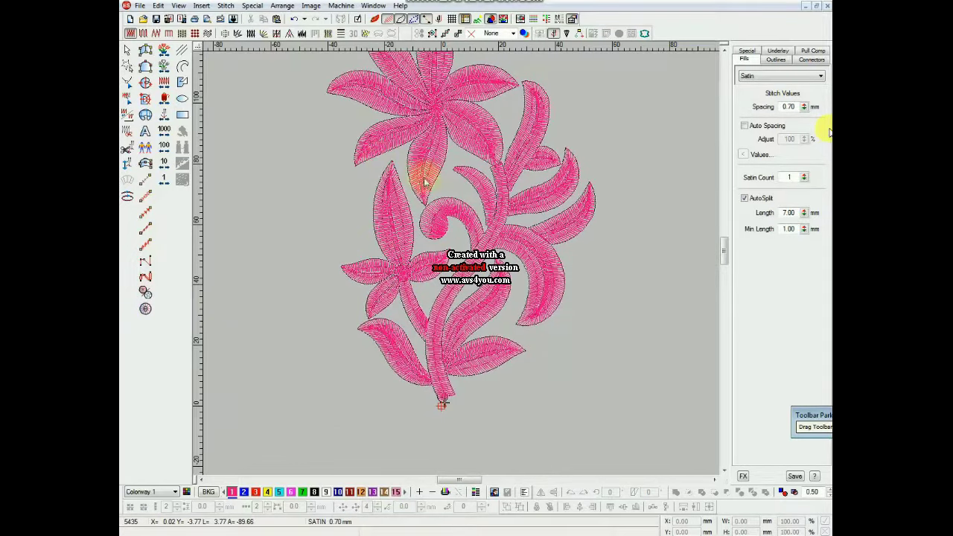
{"action": "left_click", "coordinate": [389, 236]}
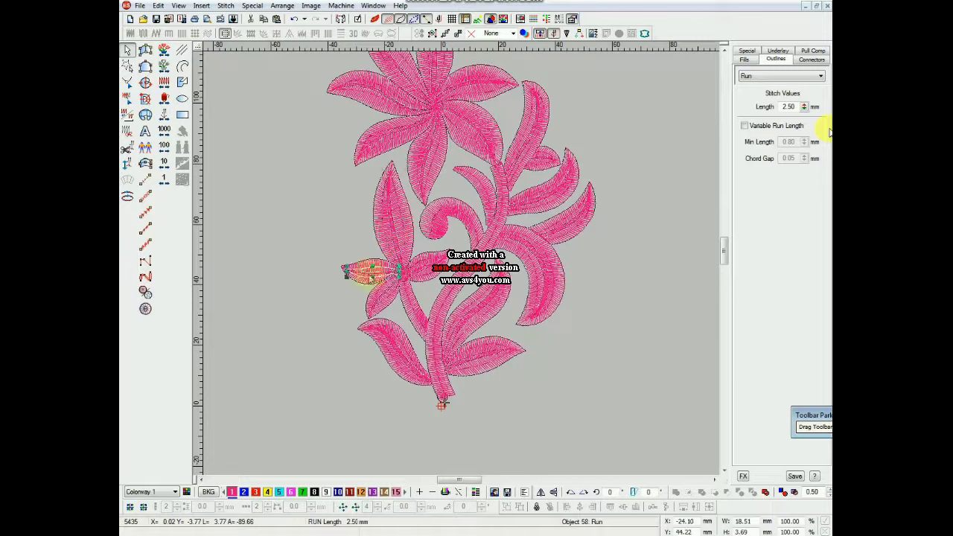
{"action": "key", "text": "Escape"}
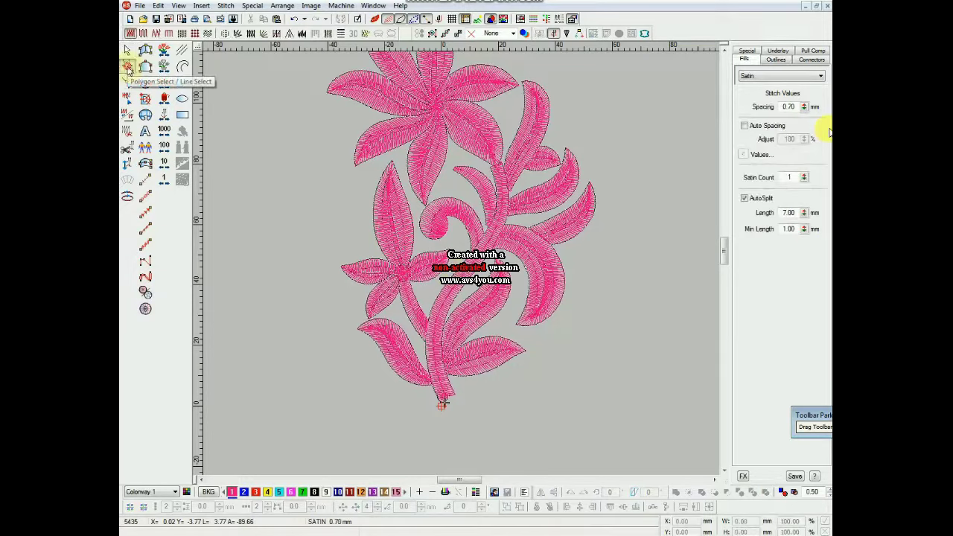
Step: Select the small lower flower and its stem together with a polygon lasso drawn around them, and clear the selection
{"action": "left_click", "coordinate": [128, 69]}
{"action": "left_click", "coordinate": [345, 208]}
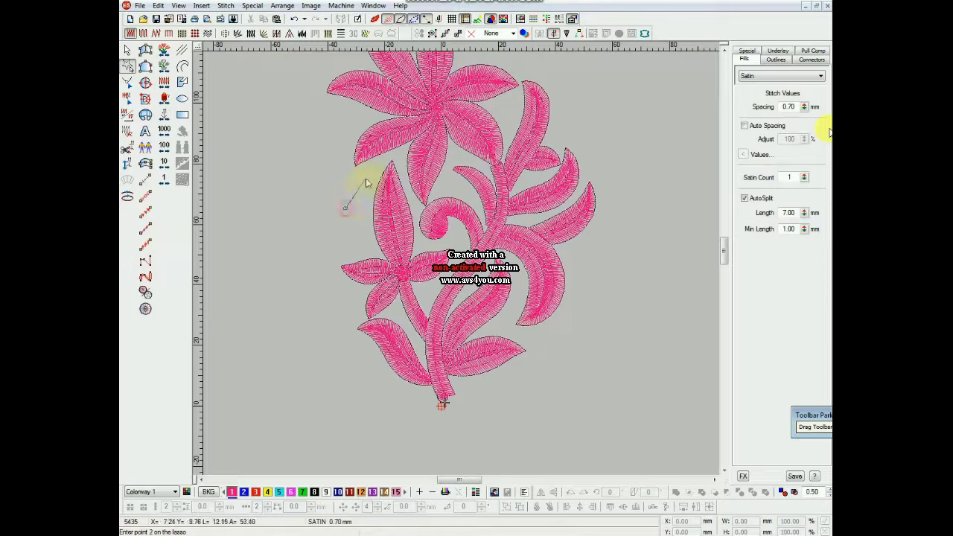
{"action": "left_click", "coordinate": [380, 153]}
{"action": "left_click", "coordinate": [422, 164]}
{"action": "left_click", "coordinate": [444, 213]}
{"action": "left_click", "coordinate": [460, 243]}
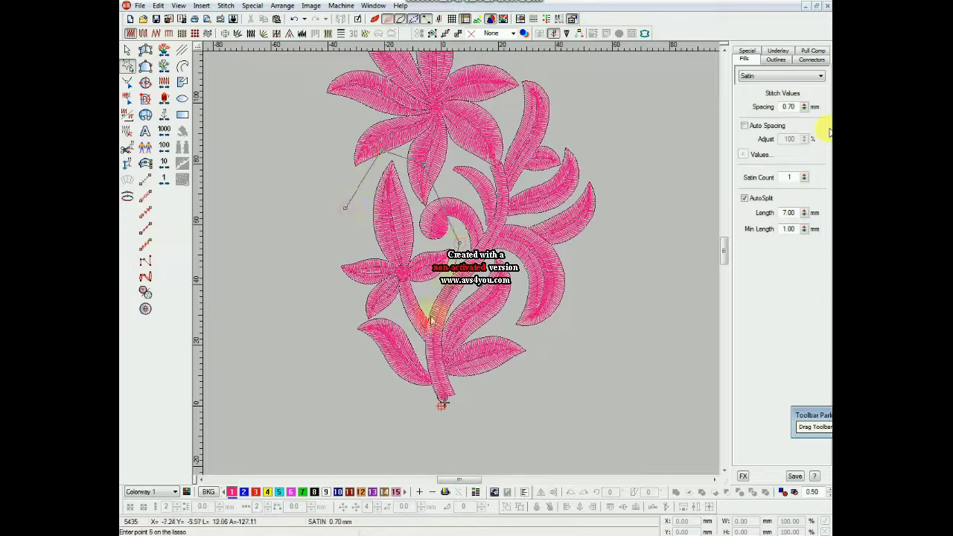
{"action": "left_click", "coordinate": [433, 335]}
{"action": "left_click", "coordinate": [418, 356]}
{"action": "left_click", "coordinate": [353, 330]}
{"action": "left_click", "coordinate": [331, 279]}
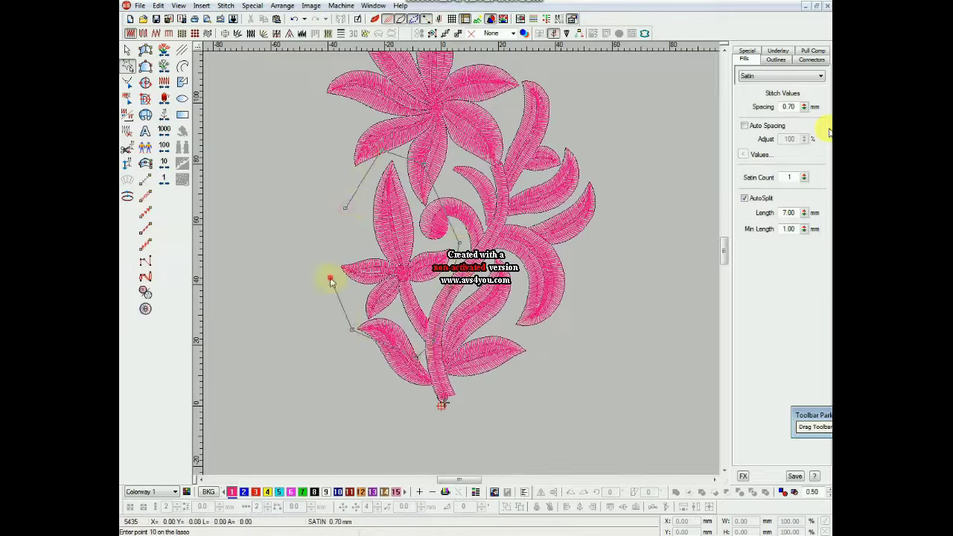
{"action": "left_click", "coordinate": [346, 212]}
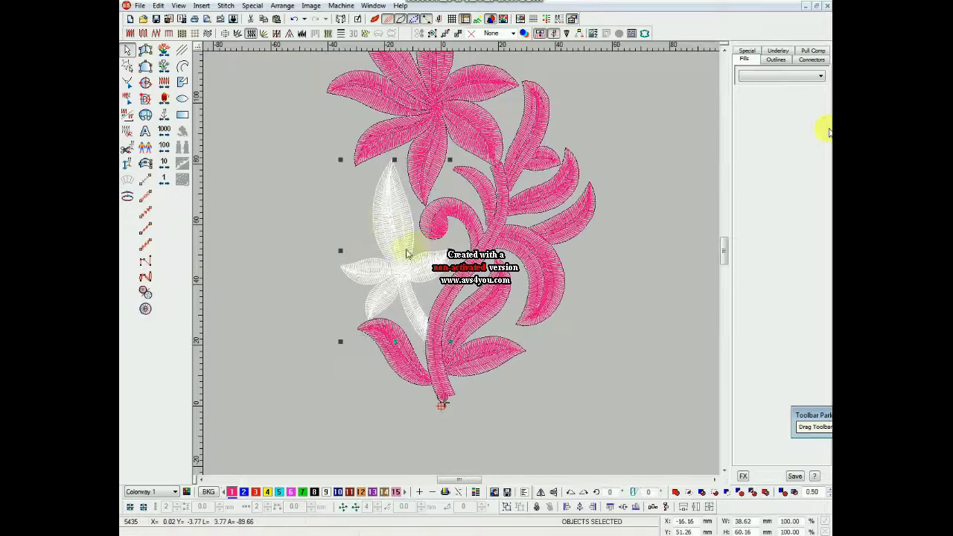
{"action": "mouse_move", "coordinate": [400, 235]}
{"action": "left_mouse_down"}
{"action": "mouse_move", "coordinate": [366, 224]}
{"action": "mouse_move", "coordinate": [335, 229]}
{"action": "mouse_move", "coordinate": [417, 245]}
{"action": "left_mouse_up"}
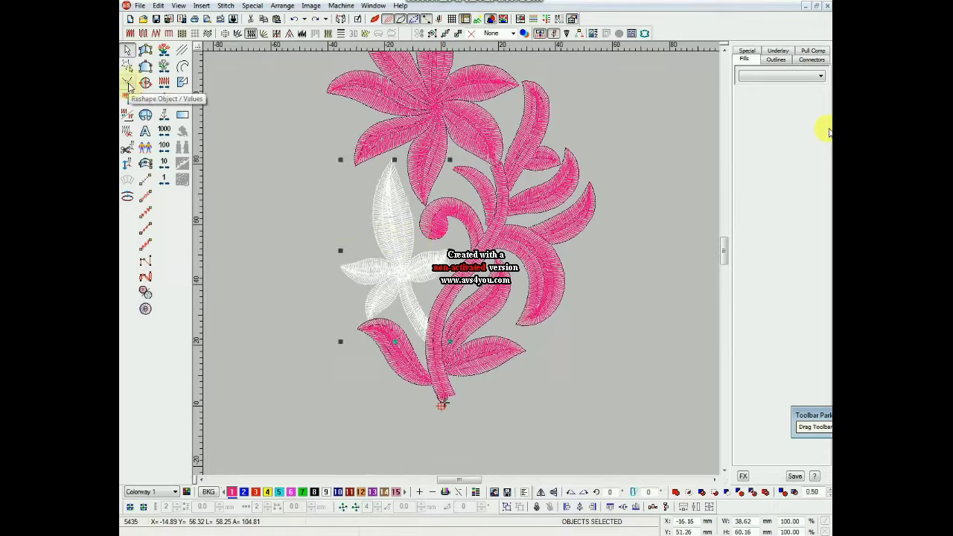
{"action": "left_click", "coordinate": [220, 149]}
Step: Draw an open run stitch arc about 54 mm wide and 20 mm high in the empty area beside the flower
{"action": "key", "text": "0"}
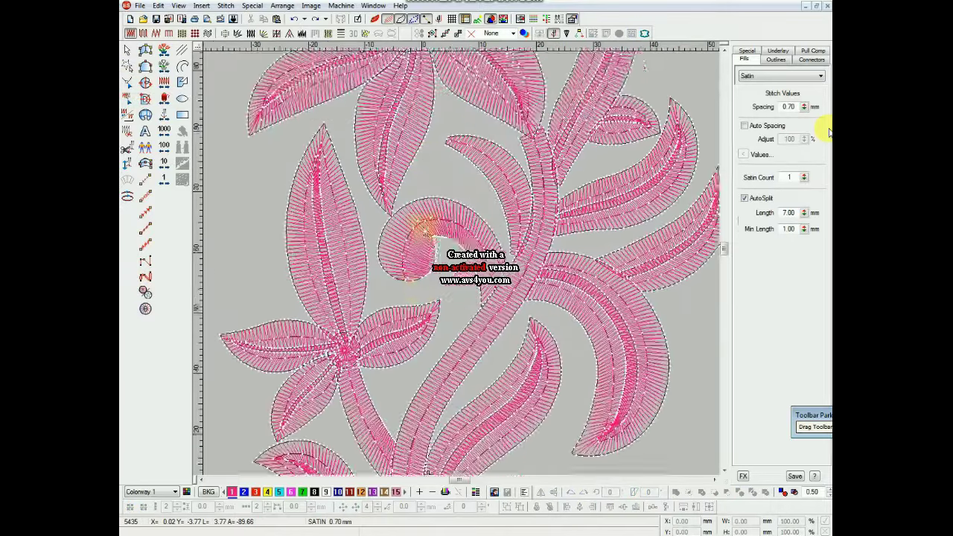
{"action": "scroll", "coordinate": [320, 193], "scroll_direction": "down", "scroll_amount": 2}
{"action": "scroll", "coordinate": [333, 291], "scroll_direction": "up", "scroll_amount": 2}
{"action": "left_click", "coordinate": [145, 179]}
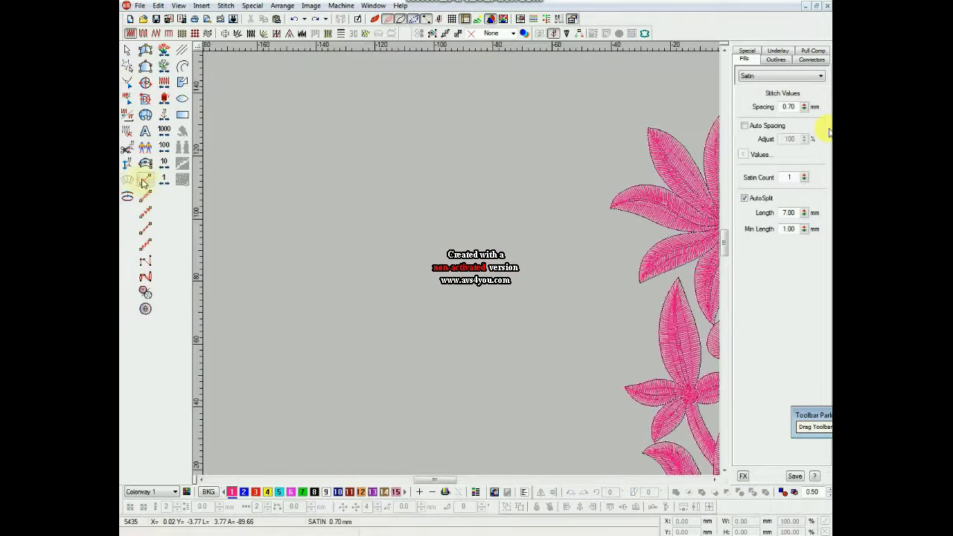
{"action": "left_click", "coordinate": [353, 313]}
{"action": "left_click", "coordinate": [394, 253]}
{"action": "left_click", "coordinate": [511, 306]}
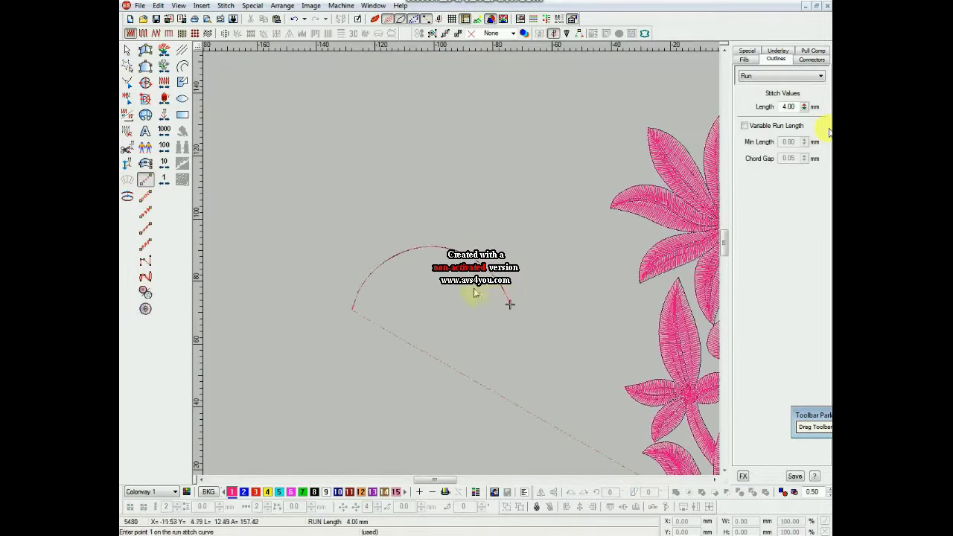
{"action": "key", "text": "Return"}
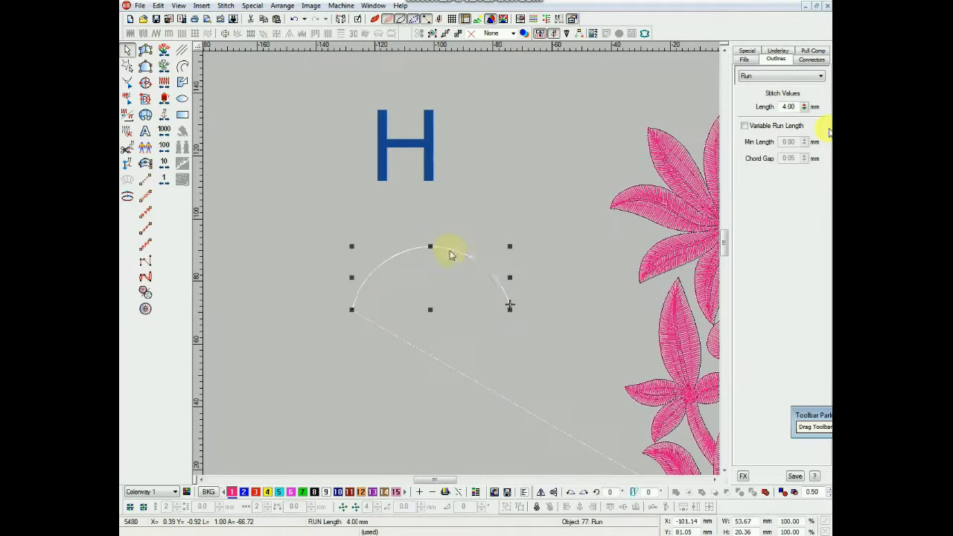
Step: Reshape the run stitch arc by moving a control point inward and raising its crest so the first half becomes two straight segments
{"action": "key", "text": "h"}
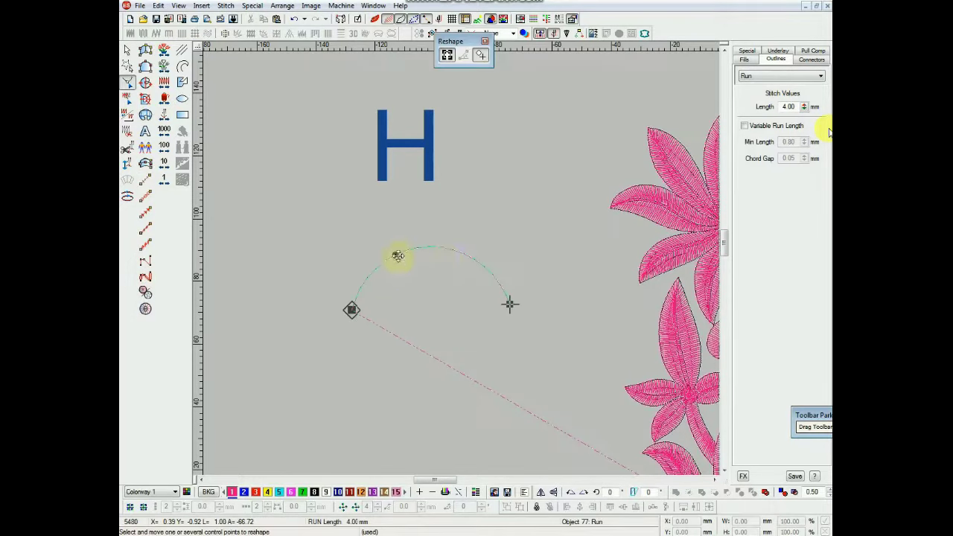
{"action": "left_click_drag", "start_coordinate": [397, 255], "coordinate": [421, 283]}
{"action": "left_click_drag", "start_coordinate": [395, 248], "coordinate": [440, 244]}
{"action": "key", "text": "Return"}
Step: Delete the reshaped run stitch curve and fit the whole flower design in the view
{"action": "left_click", "coordinate": [466, 248]}
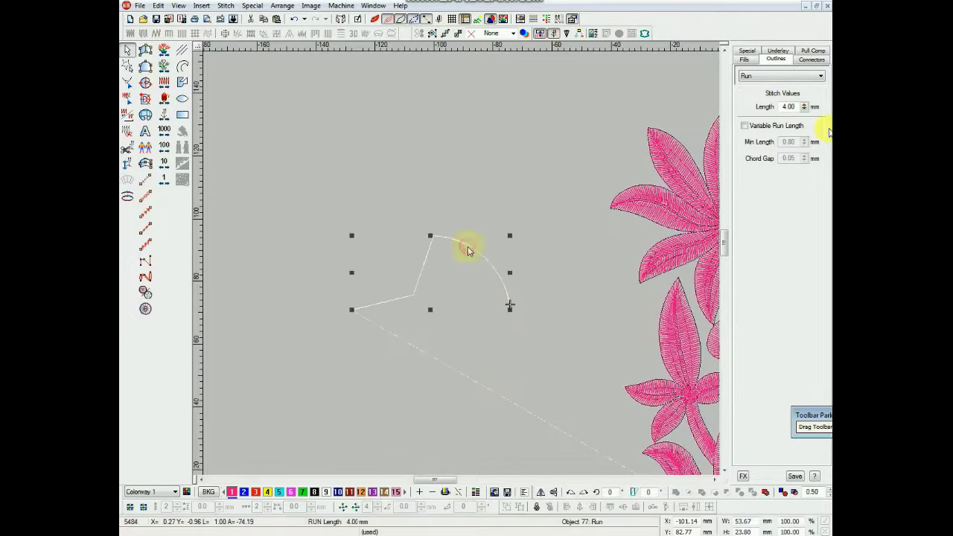
{"action": "key", "text": "Delete"}
{"action": "key", "text": "0"}
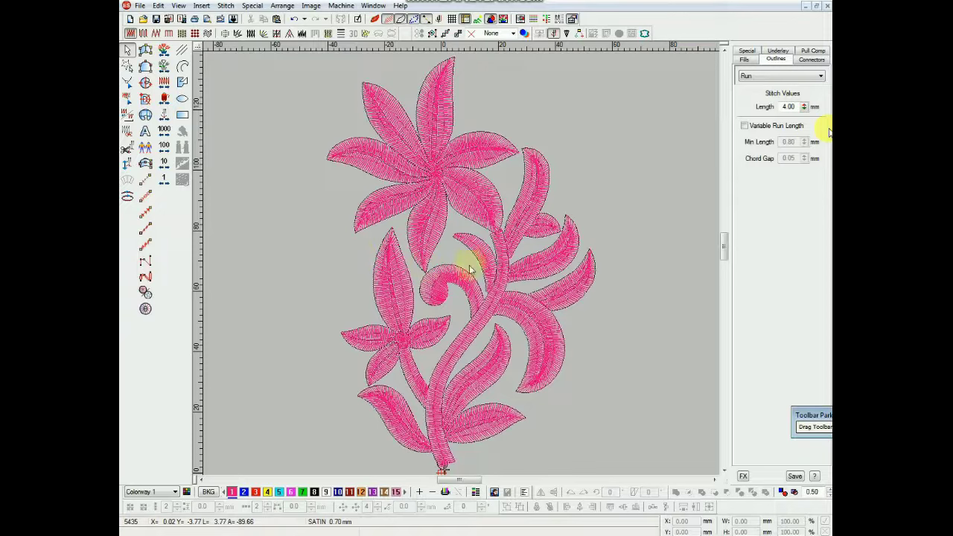
Step: Examine the flower design at different magnifications by zooming out and in repeatedly
{"action": "key", "text": "shift+z"}
{"action": "key", "text": "z"}
{"action": "key", "text": "F2"}
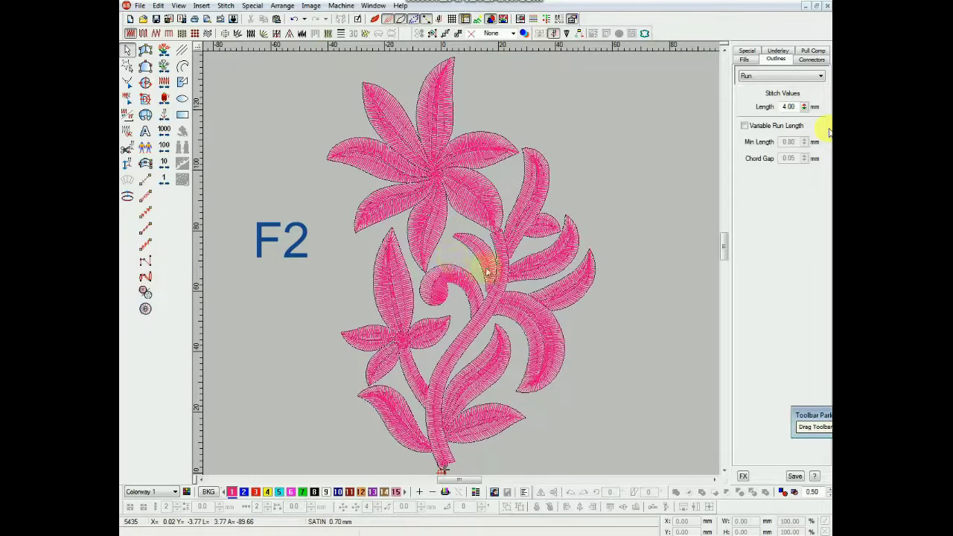
{"action": "scroll", "coordinate": [451, 261], "scroll_direction": "down", "scroll_amount": 5}
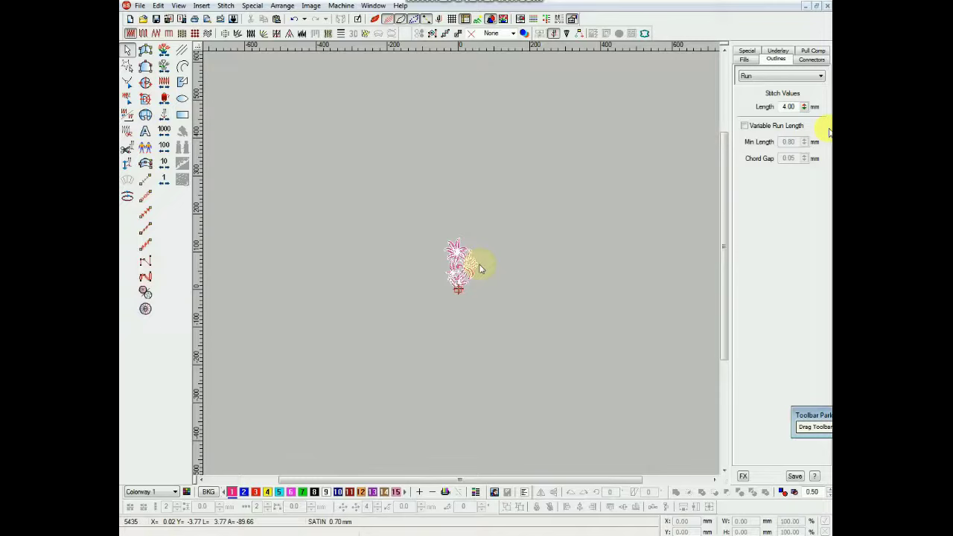
{"action": "key", "text": "0"}
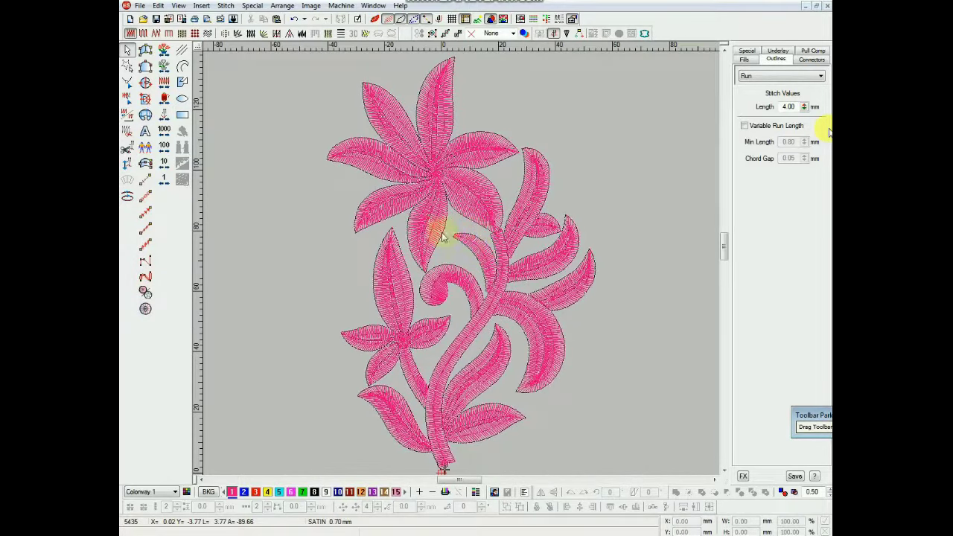
{"action": "key", "text": "shift+z"}
{"action": "key", "text": "shift+z"}
{"action": "key", "text": "shift+z"}
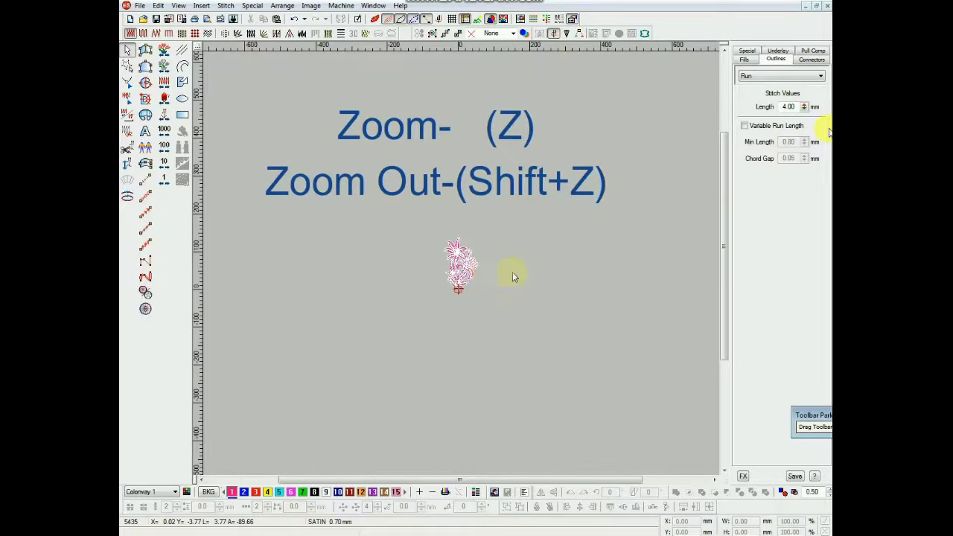
{"action": "key", "text": "z"}
{"action": "key", "text": "z"}
{"action": "key", "text": "z"}
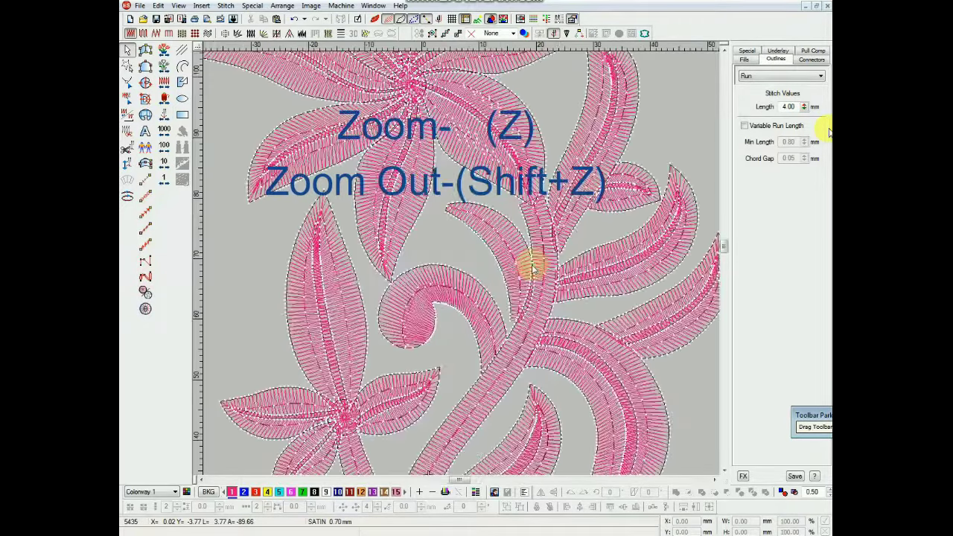
{"action": "key", "text": "shift+z"}
{"action": "key", "text": "shift+z"}
{"action": "key", "text": "shift+z"}
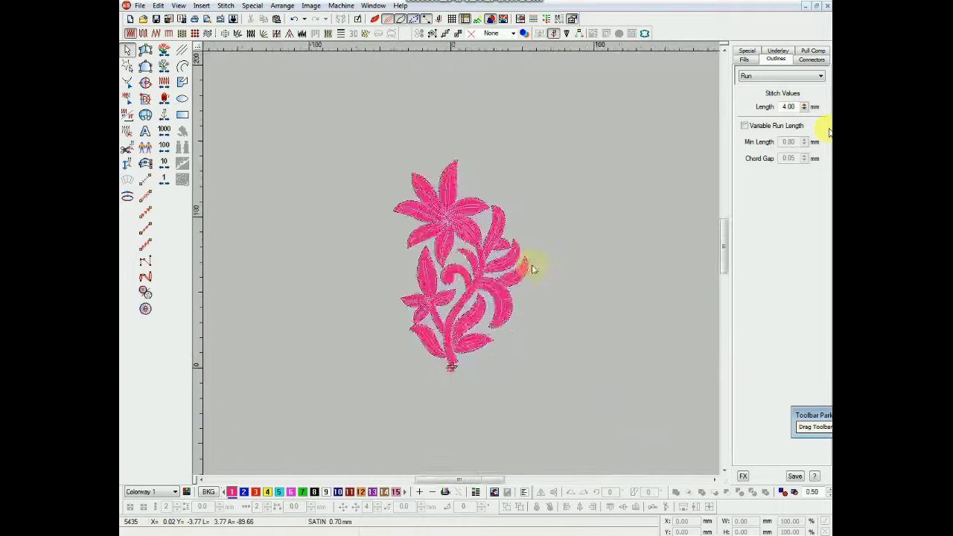
{"action": "key", "text": "z"}
{"action": "key", "text": "z"}
{"action": "key", "text": "shift+z"}
{"action": "key", "text": "shift+z"}
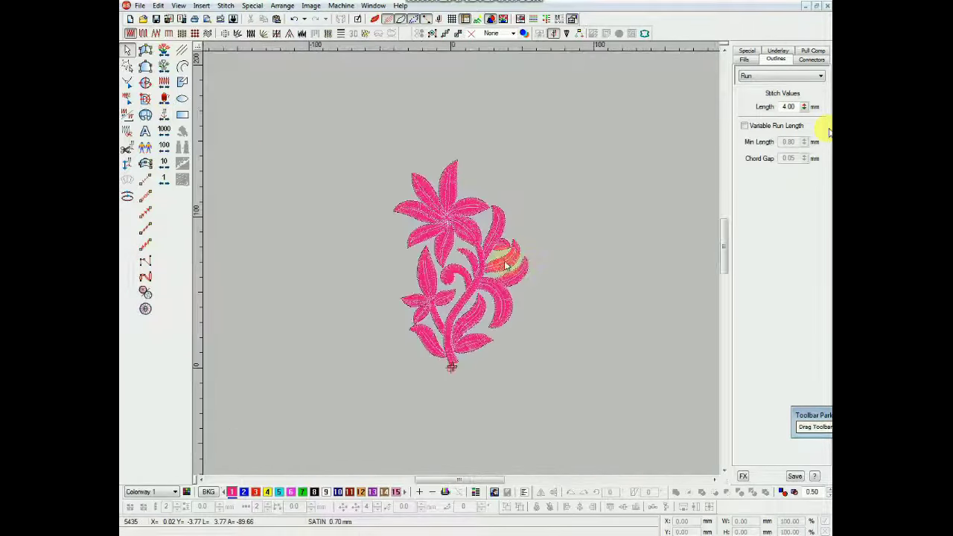
{"action": "key", "text": "z"}
{"action": "key", "text": "z"}
Step: Delete the top petal's satin fill, undo the deletion, and fit the whole design in the view
{"action": "left_click", "coordinate": [447, 177]}
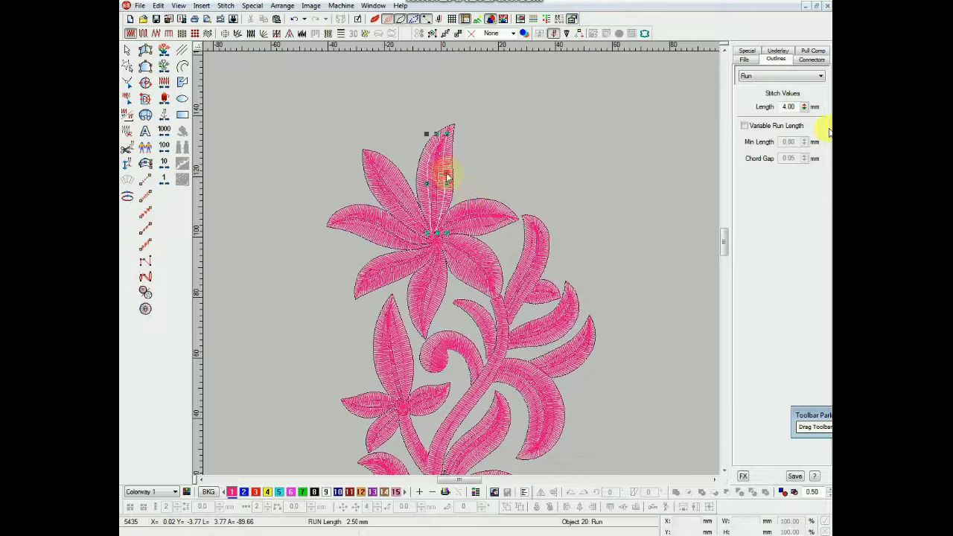
{"action": "left_click", "coordinate": [447, 150]}
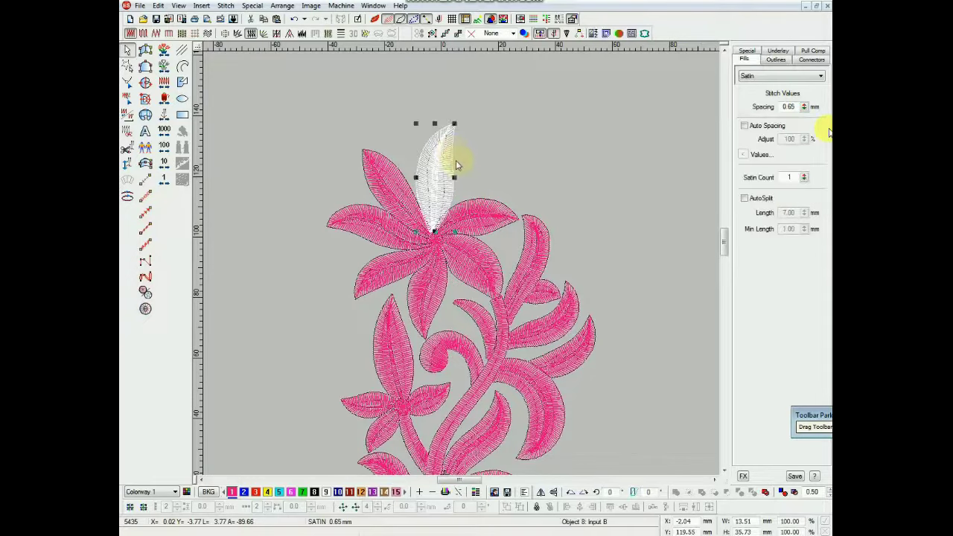
{"action": "key", "text": "Delete"}
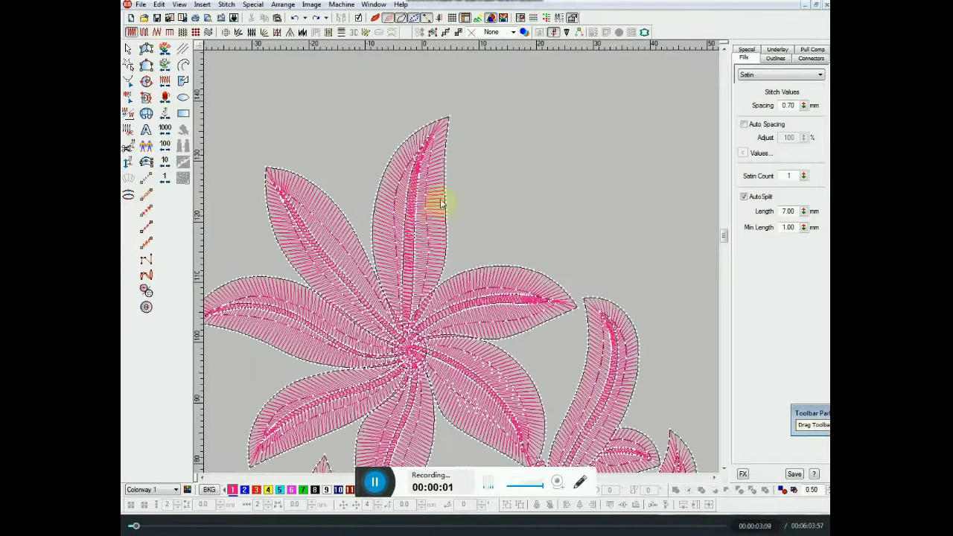
{"action": "left_click", "coordinate": [440, 201]}
{"action": "key", "text": "Delete"}
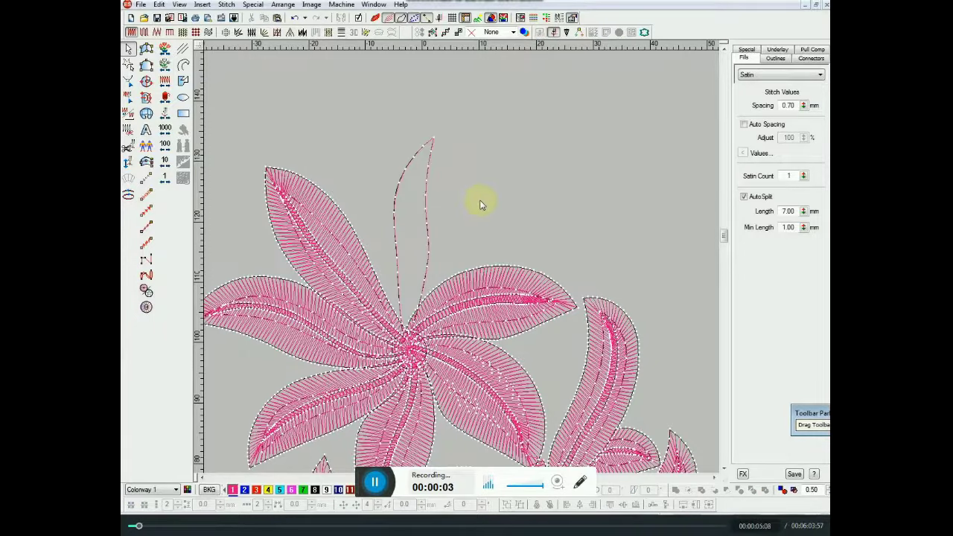
{"action": "key", "text": "ctrl+z"}
{"action": "key", "text": "0"}
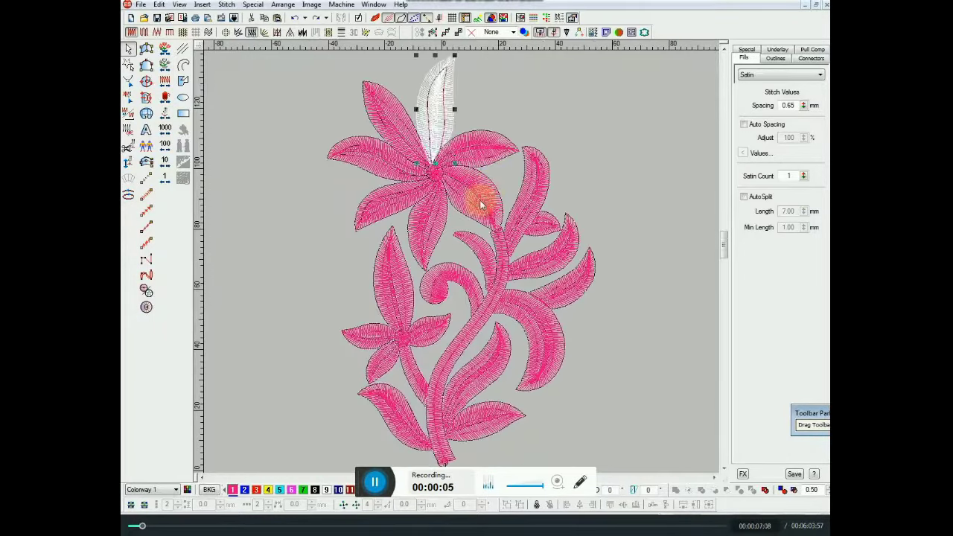
Step: Delete the satin fills of the large top flower's petals one by one, leaving their inner run lines
{"action": "left_click", "coordinate": [487, 158]}
{"action": "left_click", "coordinate": [453, 96]}
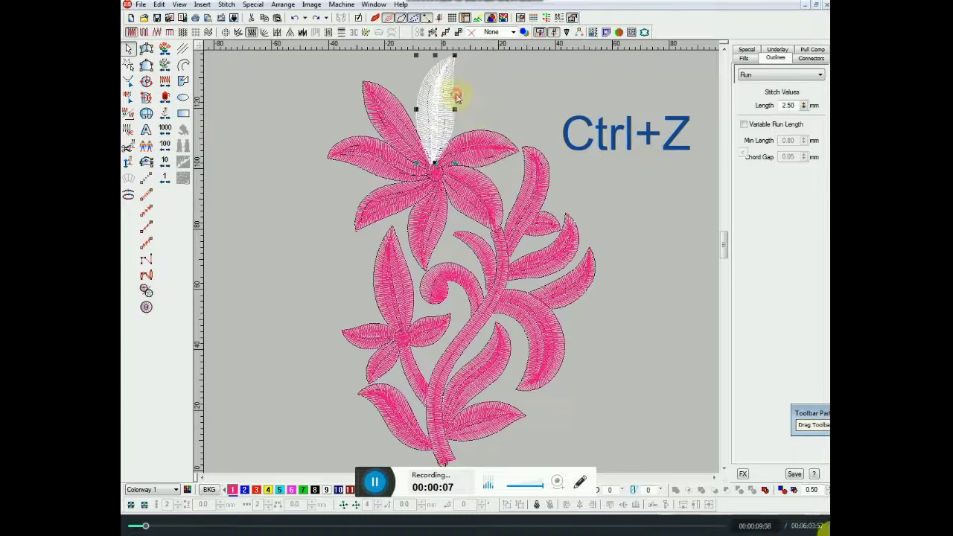
{"action": "key", "text": "Delete"}
{"action": "left_click", "coordinate": [396, 102]}
{"action": "key", "text": "Delete"}
{"action": "left_click", "coordinate": [363, 155]}
{"action": "key", "text": "Delete"}
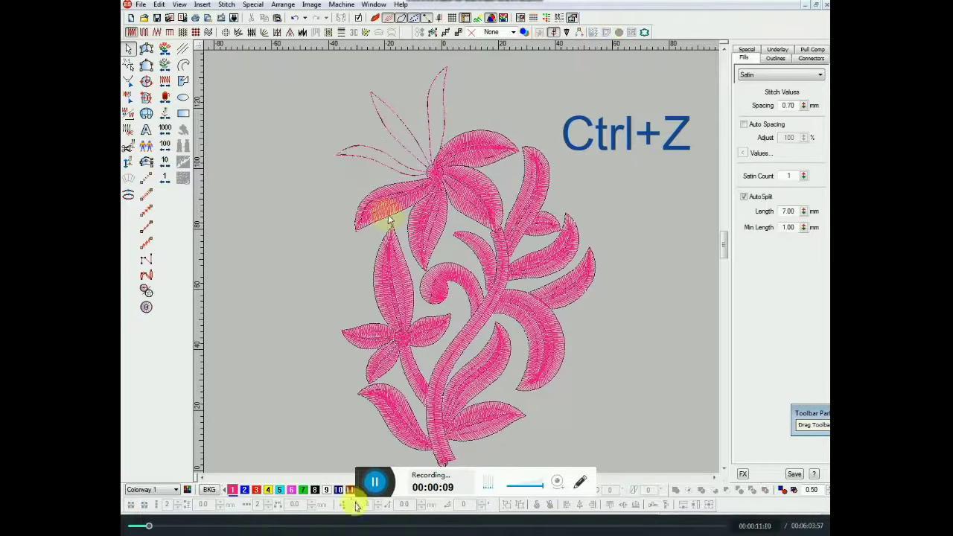
{"action": "left_click", "coordinate": [389, 211]}
{"action": "key", "text": "Delete"}
{"action": "left_click", "coordinate": [444, 221]}
{"action": "key", "text": "Delete"}
{"action": "left_click", "coordinate": [453, 209]}
{"action": "left_click", "coordinate": [494, 157]}
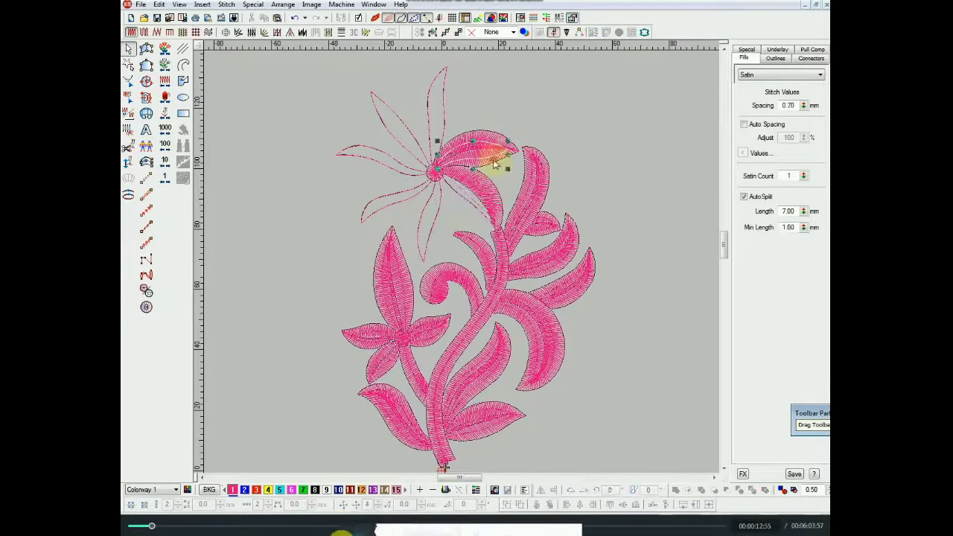
{"action": "key", "text": "Delete"}
{"action": "left_click", "coordinate": [493, 191]}
{"action": "key", "text": "Delete"}
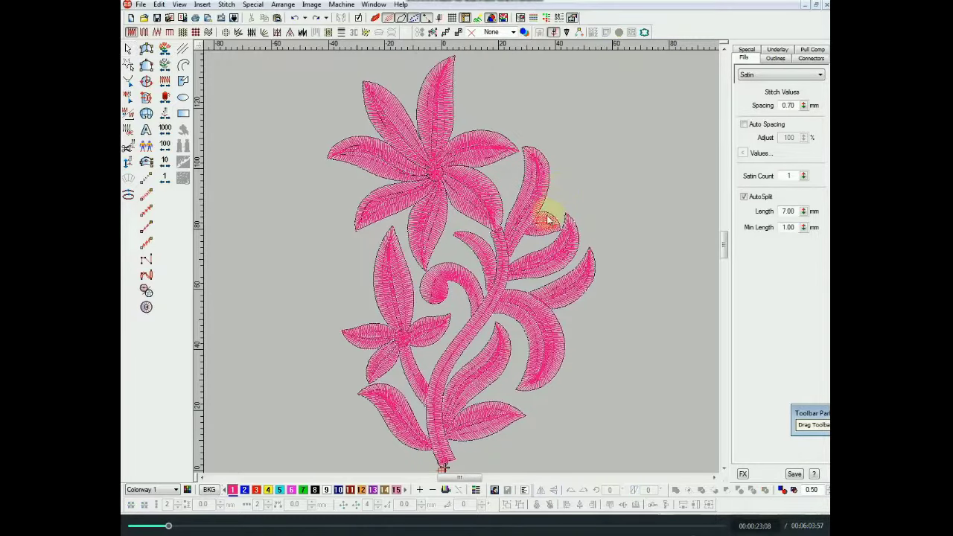
{"action": "scroll", "coordinate": [548, 219], "scroll_direction": "down", "scroll_amount": 3}
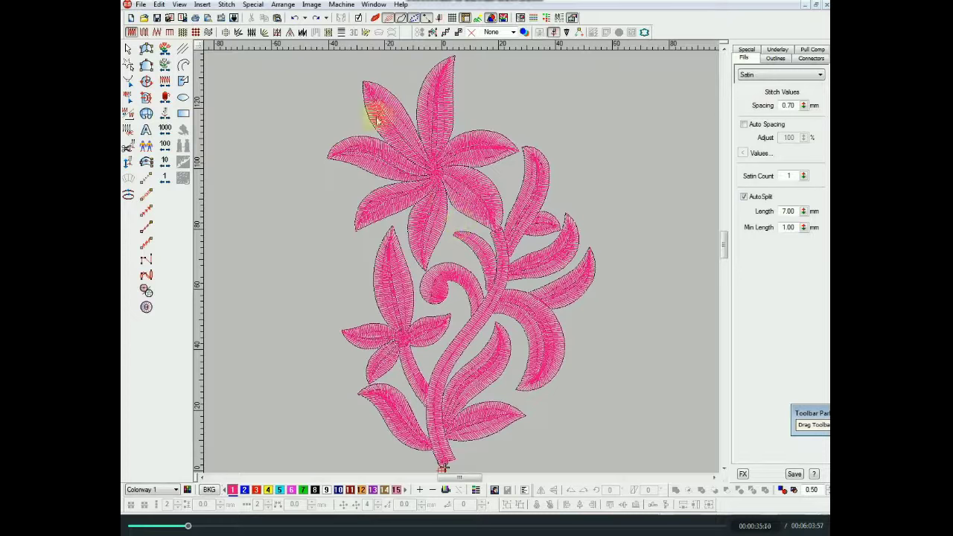
{"action": "key", "text": "shift+z"}
{"action": "key", "text": "0"}
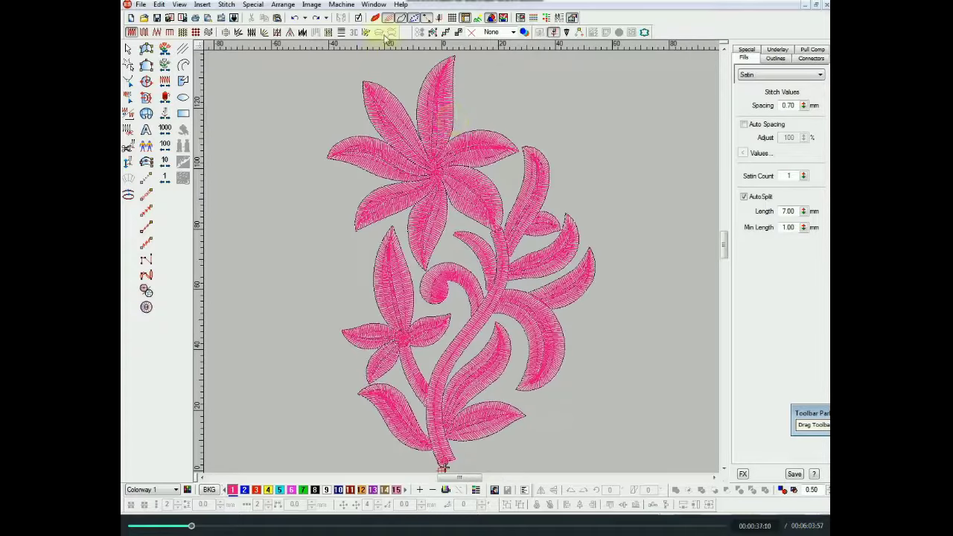
Step: Insert image file 1 from the New folder on the Desktop, listing all file types to find it
{"action": "left_click", "coordinate": [313, 8]}
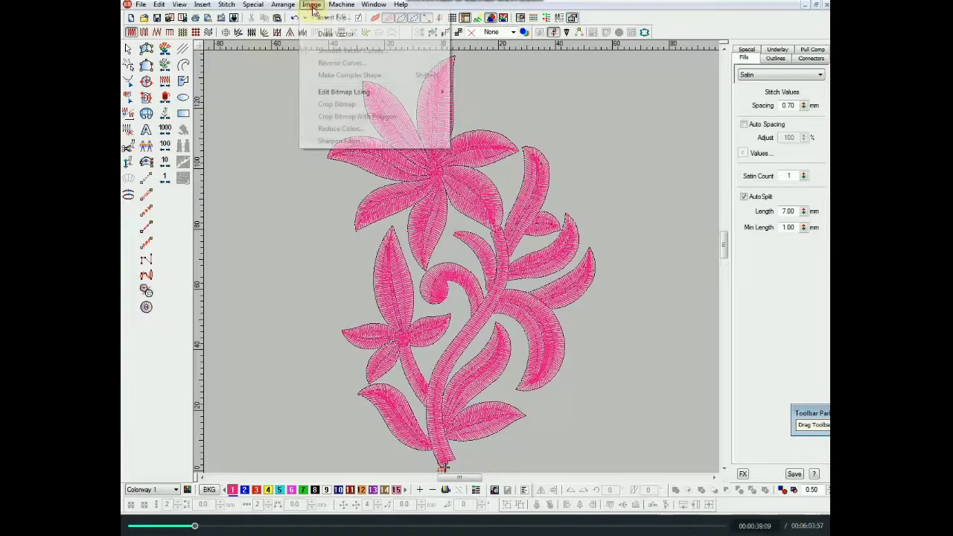
{"action": "left_click", "coordinate": [336, 18]}
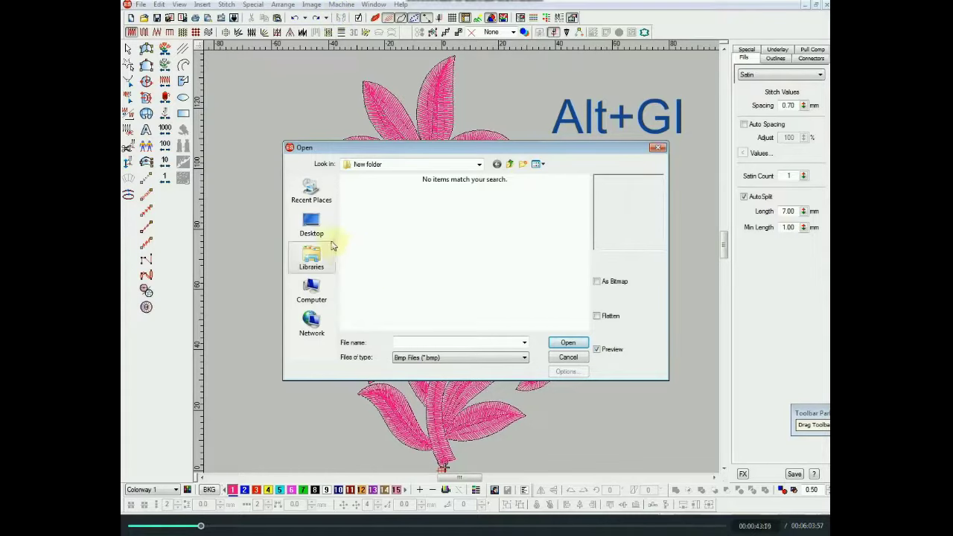
{"action": "left_click", "coordinate": [311, 222]}
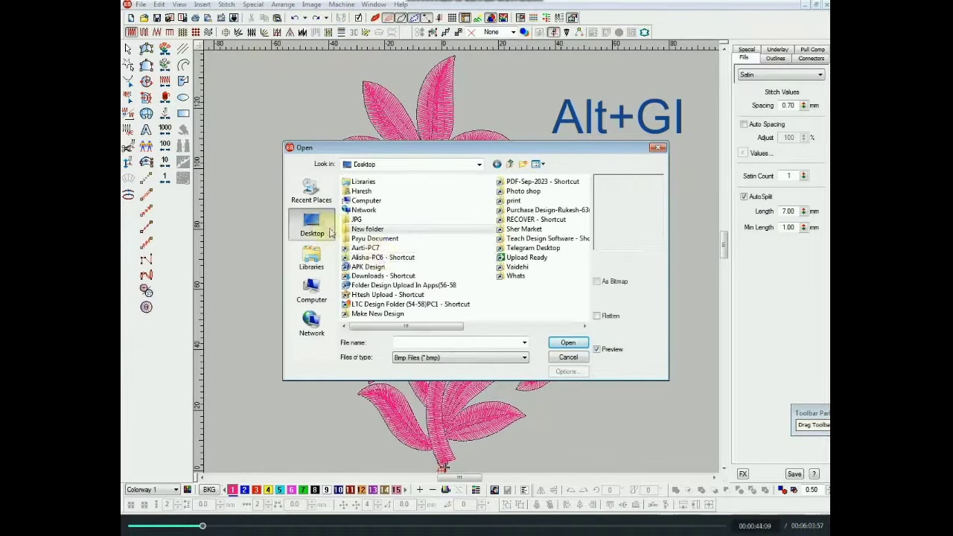
{"action": "double_click", "coordinate": [367, 230]}
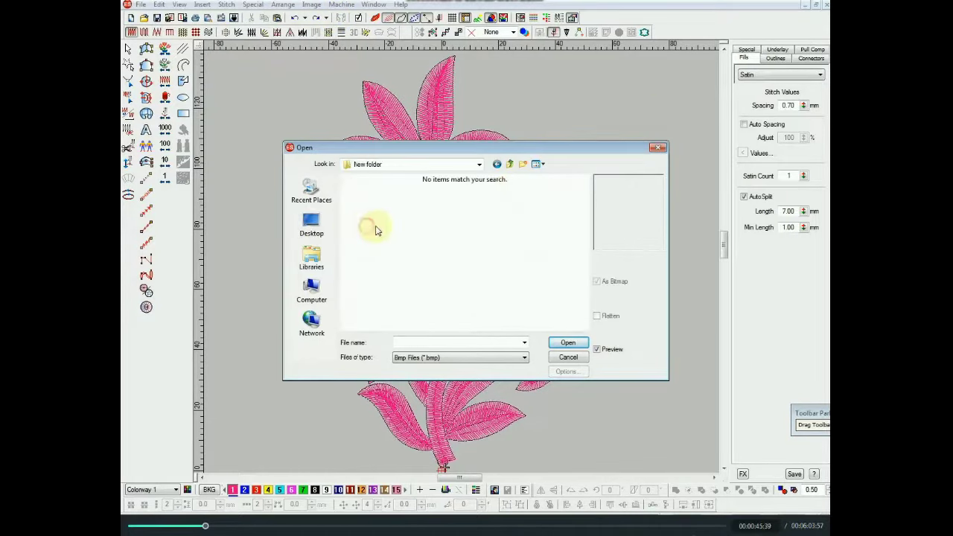
{"action": "left_click", "coordinate": [440, 357]}
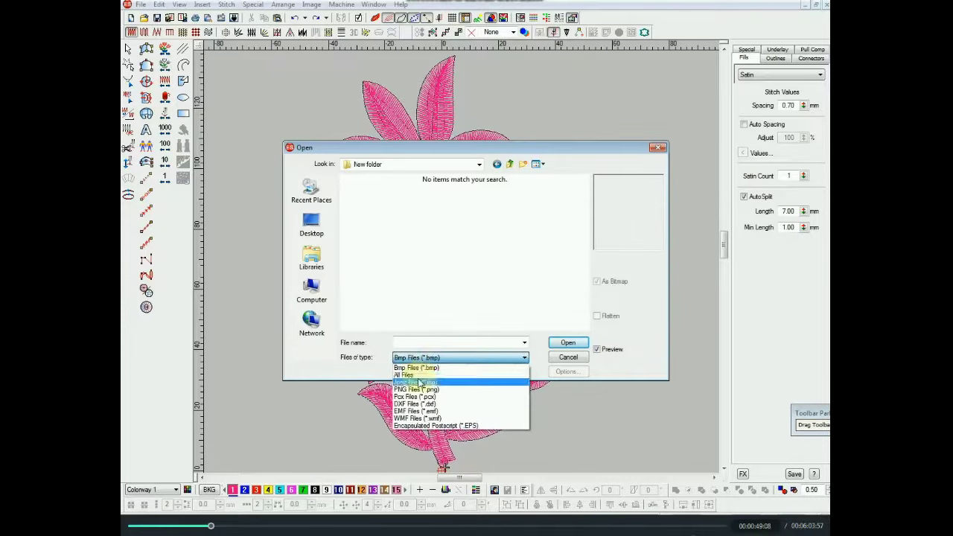
{"action": "left_click", "coordinate": [421, 367]}
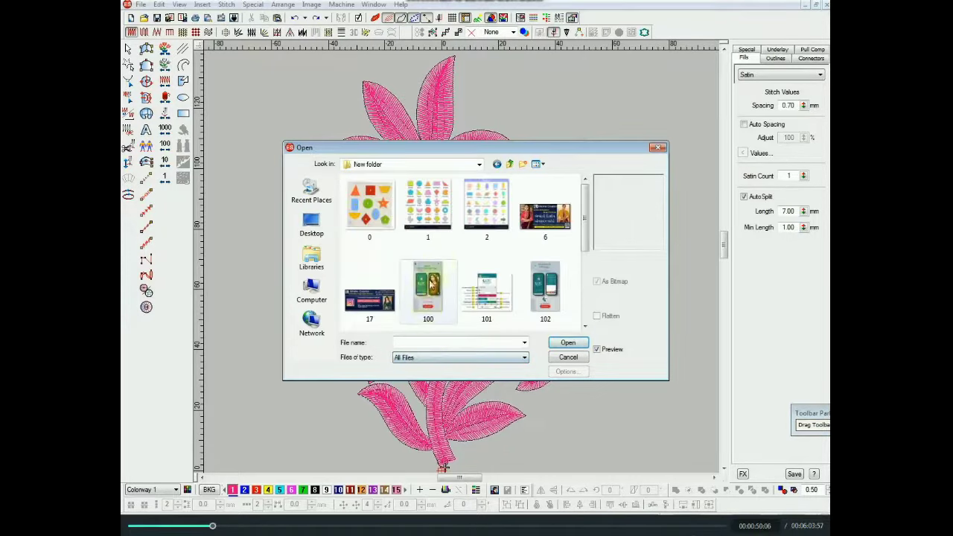
{"action": "left_click", "coordinate": [438, 213]}
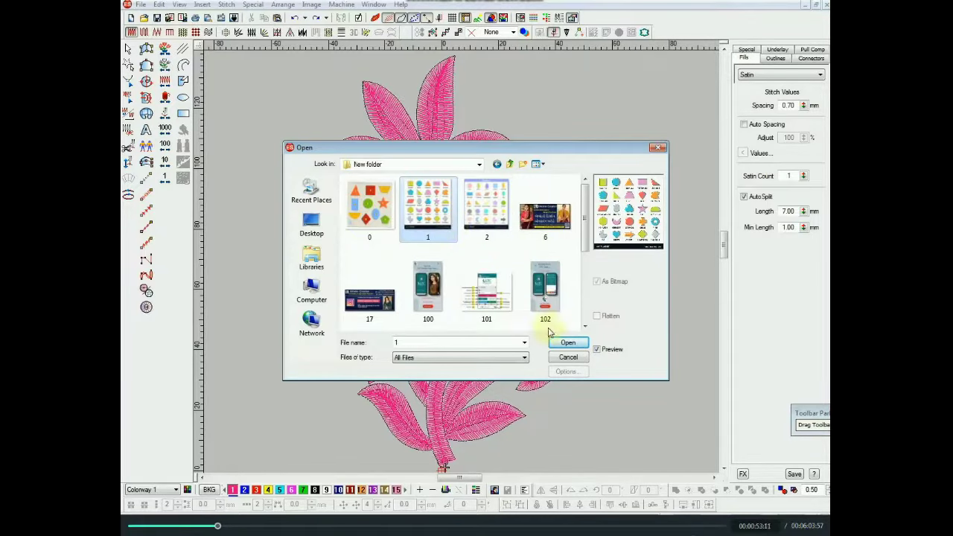
{"action": "left_click", "coordinate": [568, 343]}
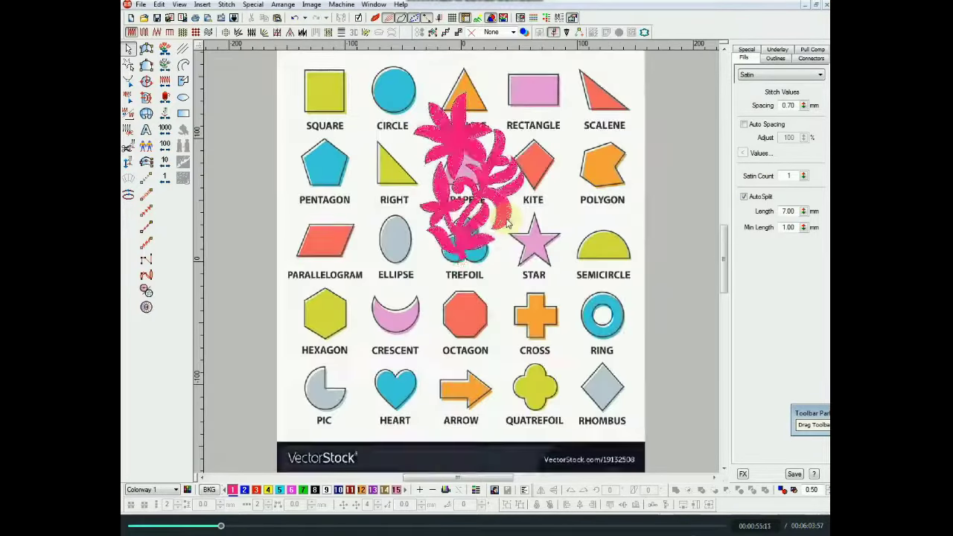
Step: Move the inserted shape chart image clear of the flower design, into the empty area above and to its left
{"action": "scroll", "coordinate": [395, 281], "scroll_direction": "down", "scroll_amount": 4}
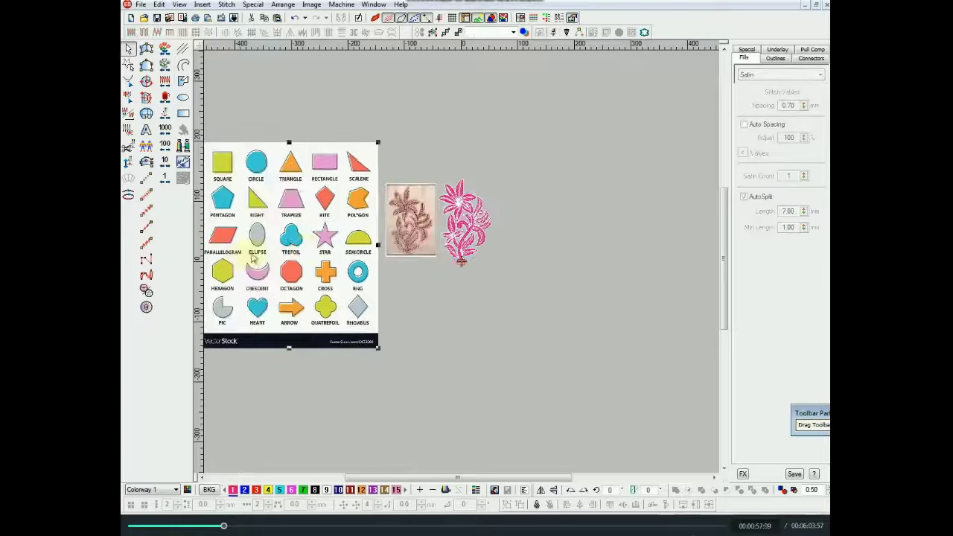
{"action": "scroll", "coordinate": [422, 134], "scroll_direction": "up", "scroll_amount": 5}
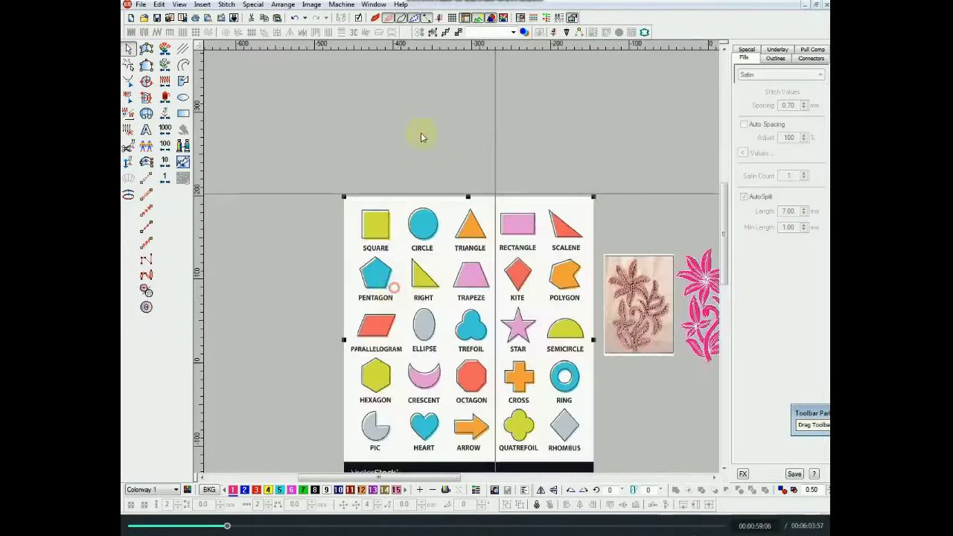
{"action": "scroll", "coordinate": [436, 224], "scroll_direction": "down", "scroll_amount": 3}
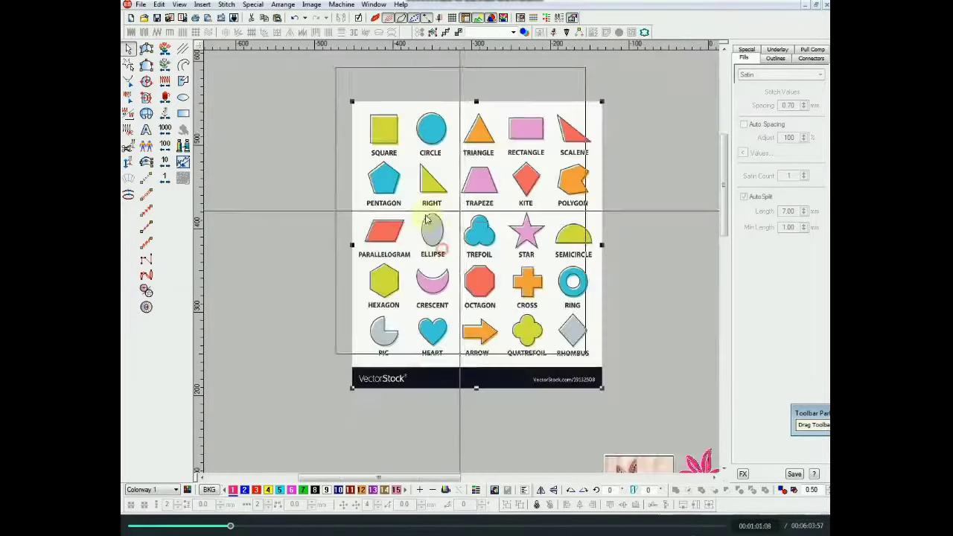
{"action": "scroll", "coordinate": [451, 212], "scroll_direction": "up", "scroll_amount": 3}
{"action": "scroll", "coordinate": [444, 224], "scroll_direction": "down", "scroll_amount": 3}
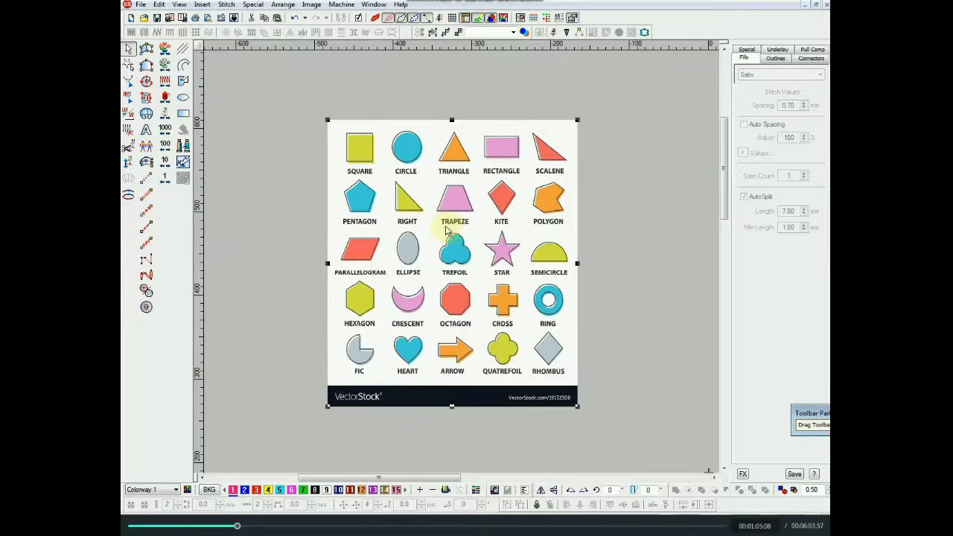
{"action": "scroll", "coordinate": [454, 233], "scroll_direction": "up", "scroll_amount": 3}
{"action": "scroll", "coordinate": [454, 230], "scroll_direction": "down", "scroll_amount": 3}
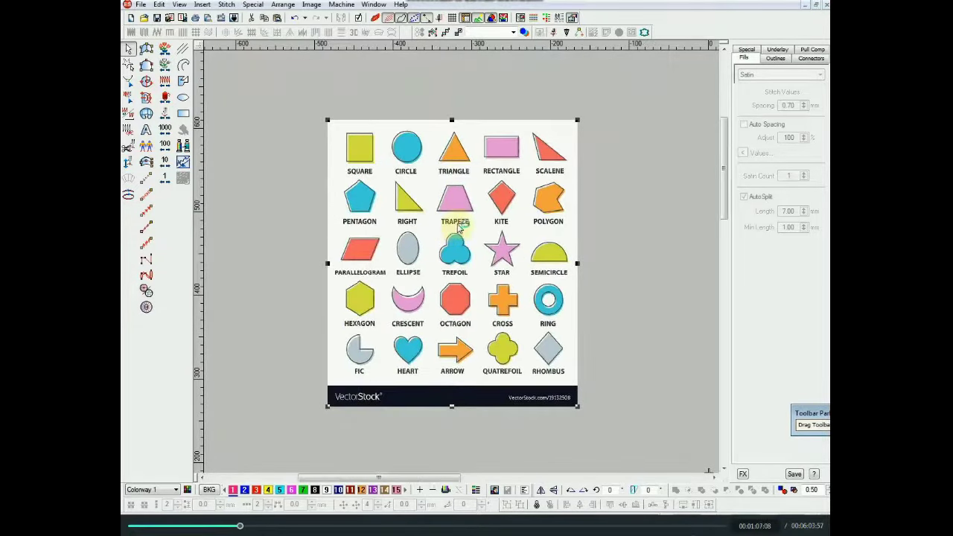
Step: Hide and show the inserted images several times to compare the workspace with and without them
{"action": "key", "text": "d"}
{"action": "key", "text": "d"}
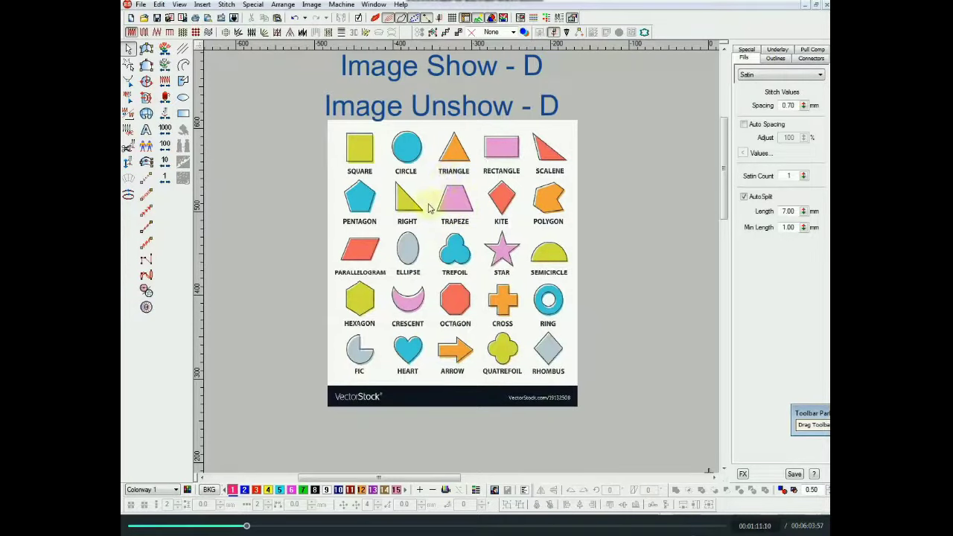
{"action": "key", "text": "d"}
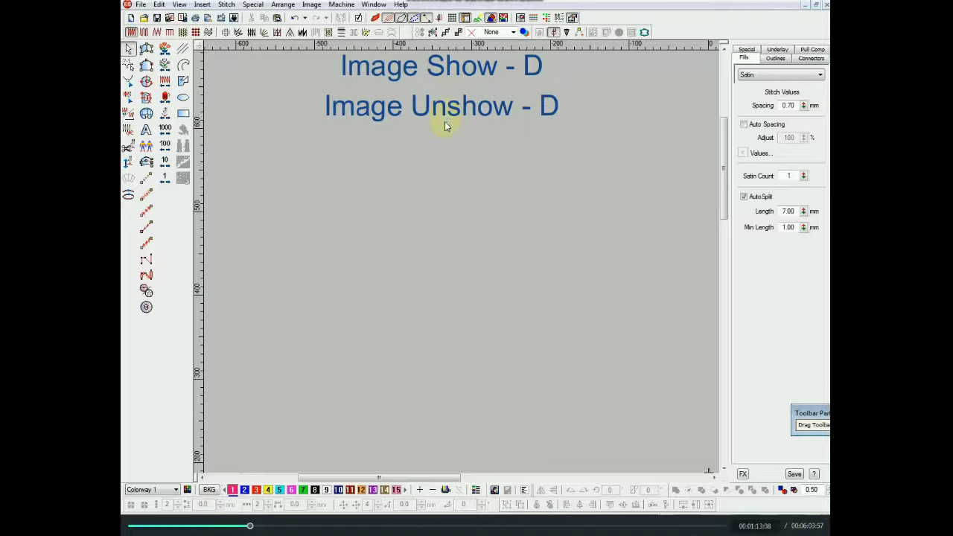
{"action": "key", "text": "d"}
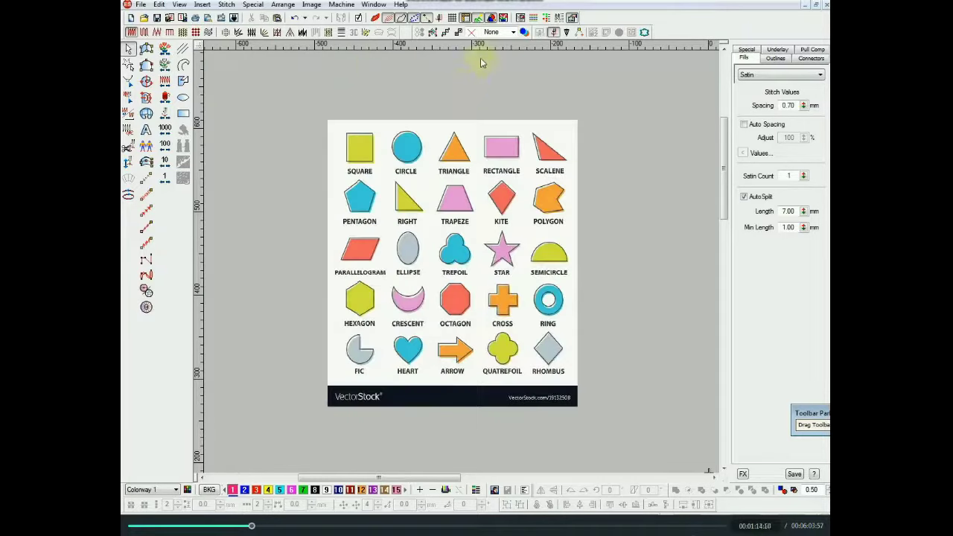
{"action": "left_click", "coordinate": [479, 18]}
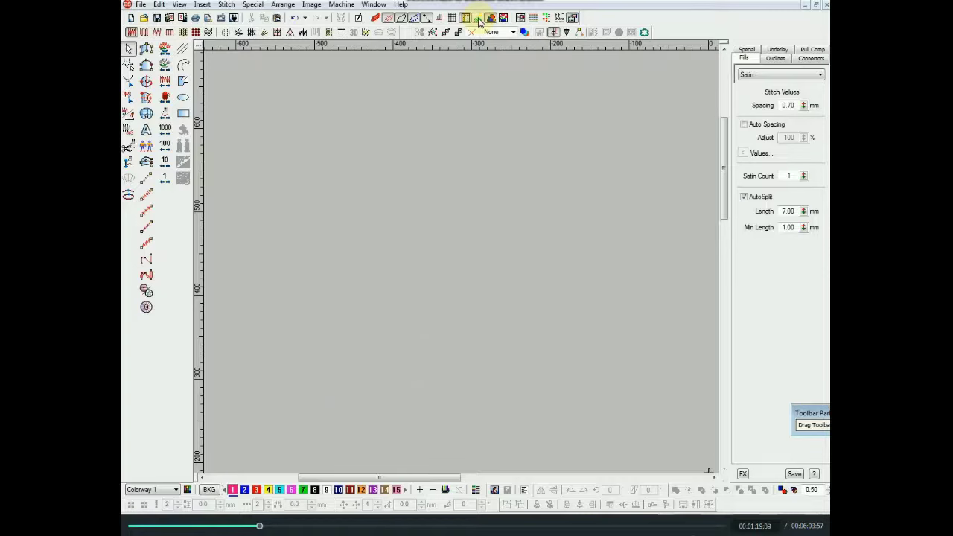
{"action": "left_click", "coordinate": [479, 18]}
Step: Move the shape chart image slightly higher in the workspace
{"action": "scroll", "coordinate": [492, 160], "scroll_direction": "up", "scroll_amount": 2}
{"action": "scroll", "coordinate": [492, 160], "scroll_direction": "down", "scroll_amount": 2}
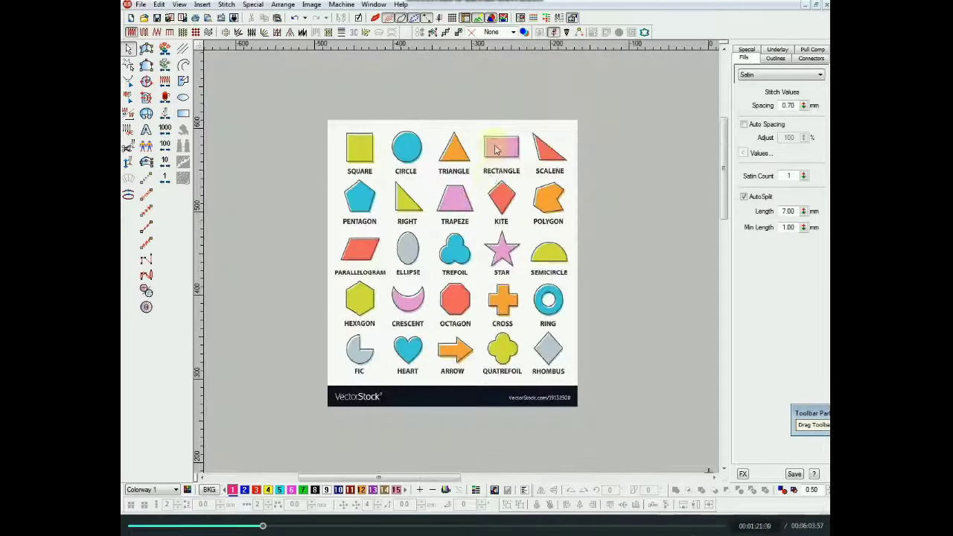
{"action": "scroll", "coordinate": [480, 223], "scroll_direction": "up", "scroll_amount": 2}
{"action": "scroll", "coordinate": [421, 212], "scroll_direction": "down", "scroll_amount": 2}
{"action": "left_click_drag", "start_coordinate": [419, 215], "coordinate": [419, 184]}
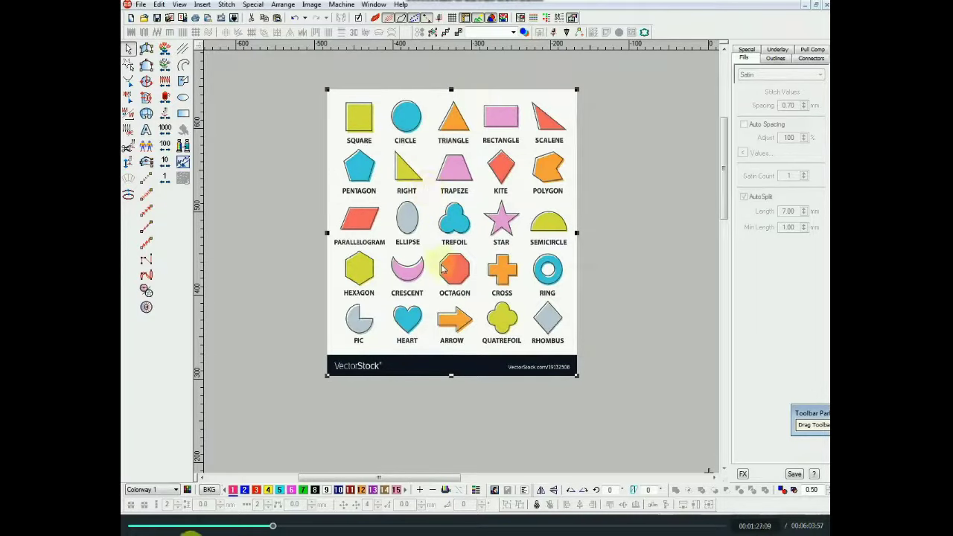
{"action": "scroll", "coordinate": [453, 244], "scroll_direction": "up", "scroll_amount": 2}
{"action": "scroll", "coordinate": [453, 244], "scroll_direction": "down", "scroll_amount": 2}
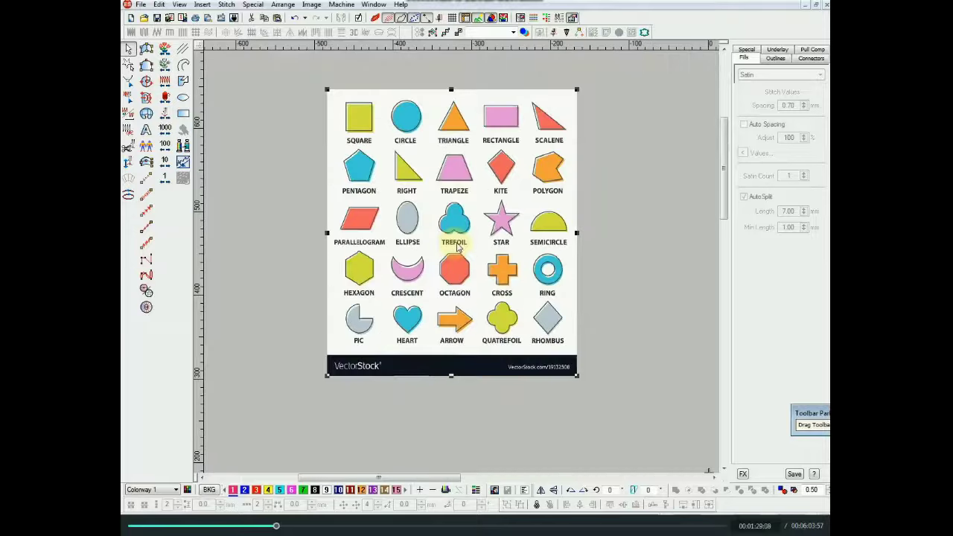
{"action": "scroll", "coordinate": [455, 245], "scroll_direction": "up", "scroll_amount": 2}
{"action": "scroll", "coordinate": [454, 245], "scroll_direction": "up", "scroll_amount": 2}
{"action": "scroll", "coordinate": [453, 245], "scroll_direction": "down", "scroll_amount": 2}
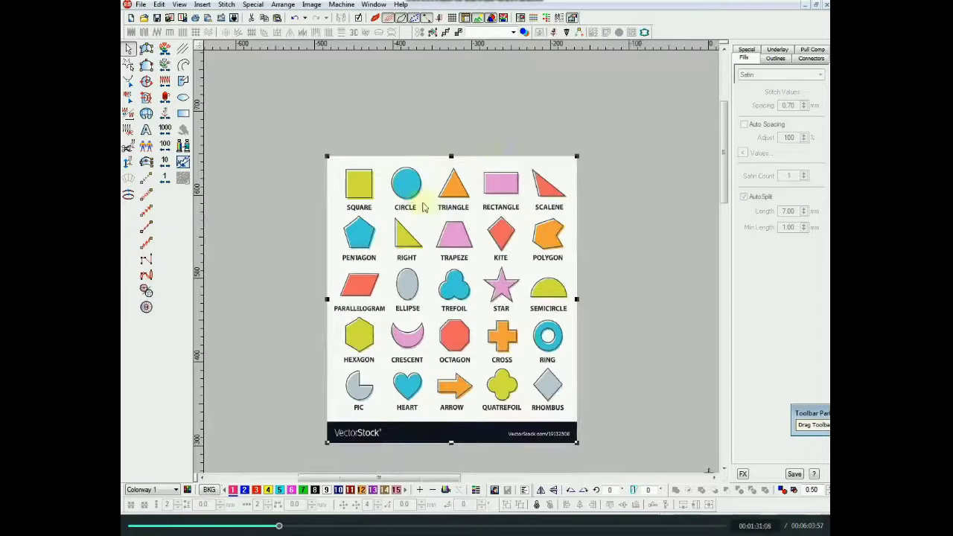
{"action": "scroll", "coordinate": [420, 220], "scroll_direction": "down", "scroll_amount": 1}
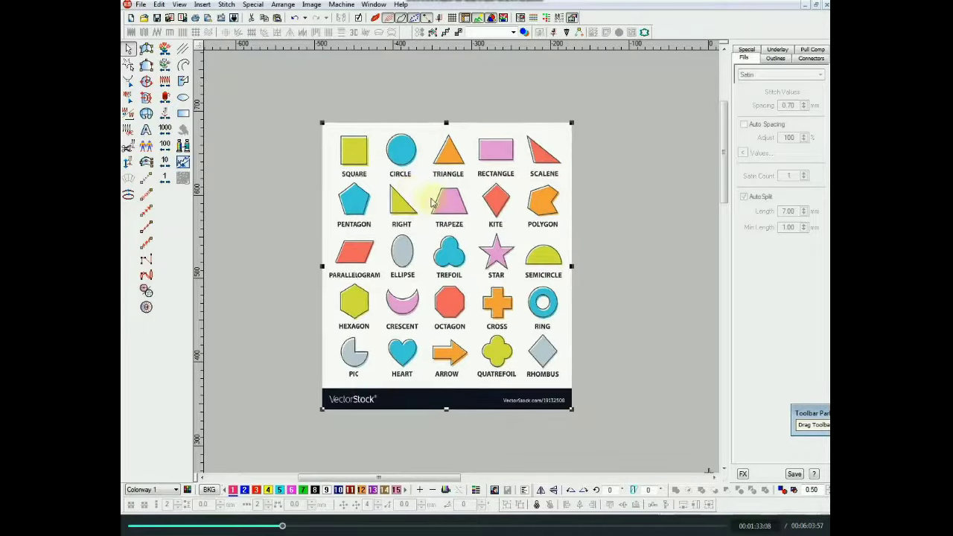
{"action": "scroll", "coordinate": [422, 197], "scroll_direction": "up", "scroll_amount": 2}
{"action": "scroll", "coordinate": [425, 205], "scroll_direction": "down", "scroll_amount": 2}
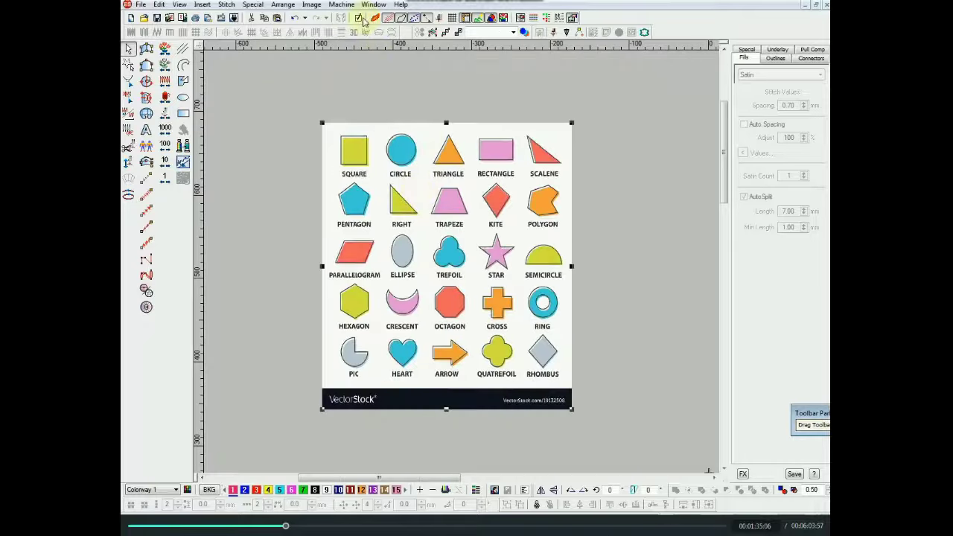
{"action": "left_click", "coordinate": [311, 5]}
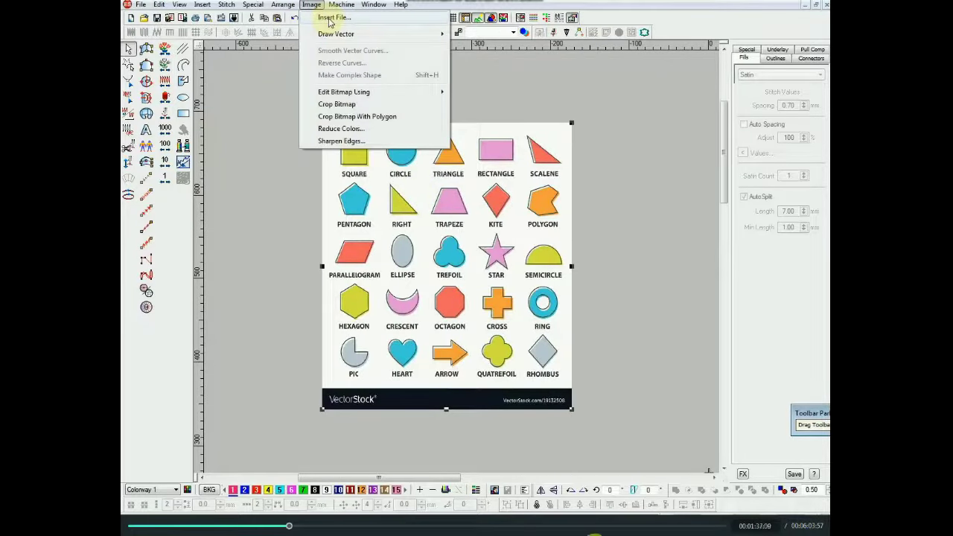
{"action": "left_click", "coordinate": [330, 20]}
{"action": "key", "text": "Escape"}
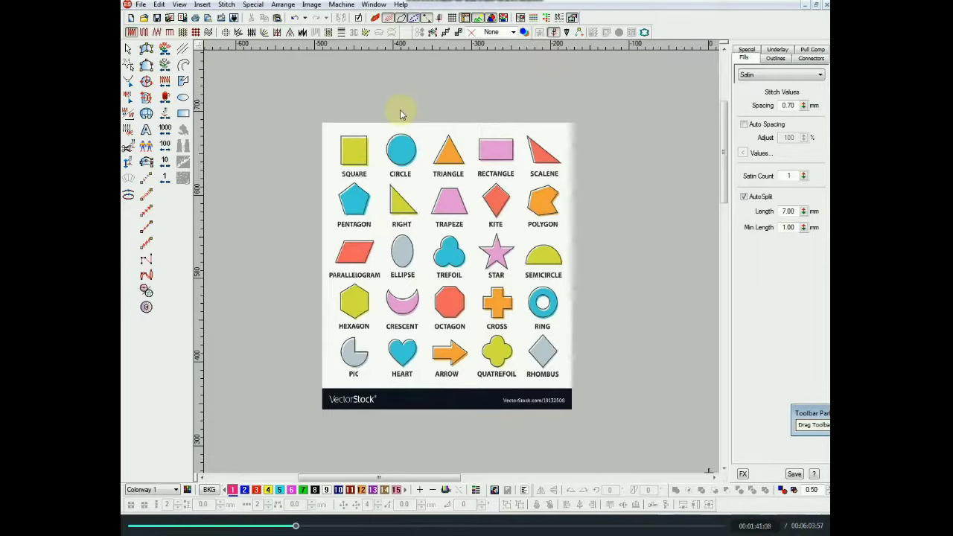
{"action": "left_click", "coordinate": [312, 4]}
{"action": "left_click", "coordinate": [330, 17]}
{"action": "key", "text": "Escape"}
Step: Insert image file 101 from the New folder with all file types listed, and place it in the empty area left of the flower design
{"action": "key", "text": "alt+g"}
{"action": "key", "text": "i"}
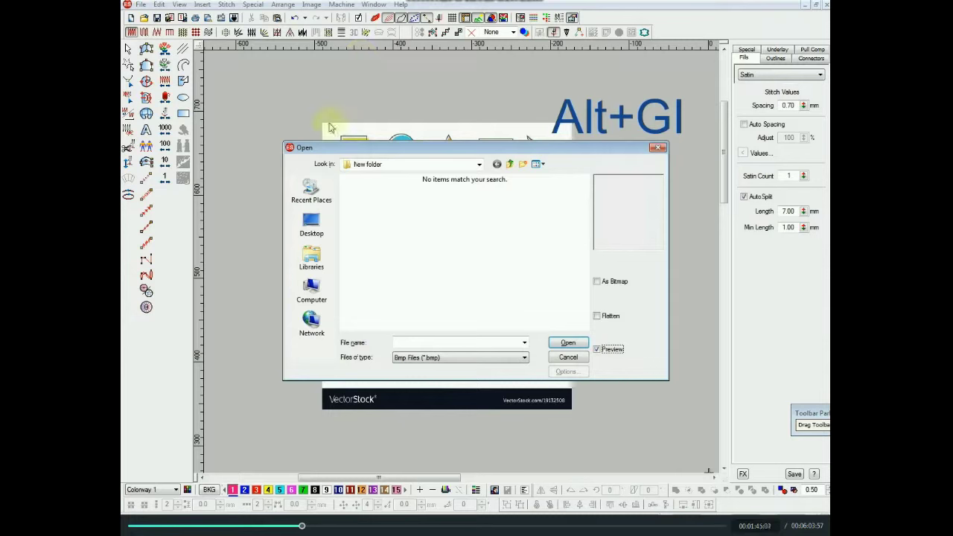
{"action": "left_click", "coordinate": [408, 359]}
{"action": "left_click", "coordinate": [411, 365]}
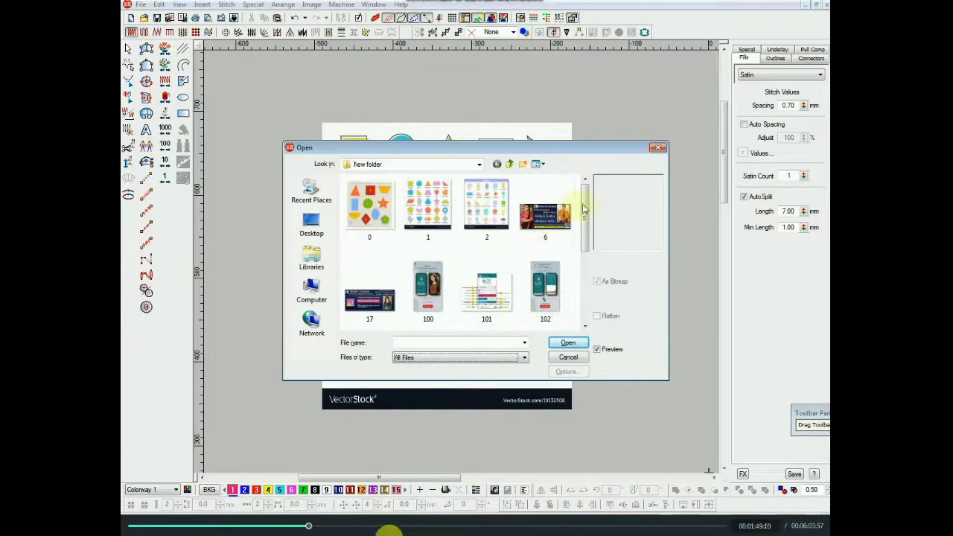
{"action": "scroll", "coordinate": [584, 208], "scroll_direction": "down", "scroll_amount": 2}
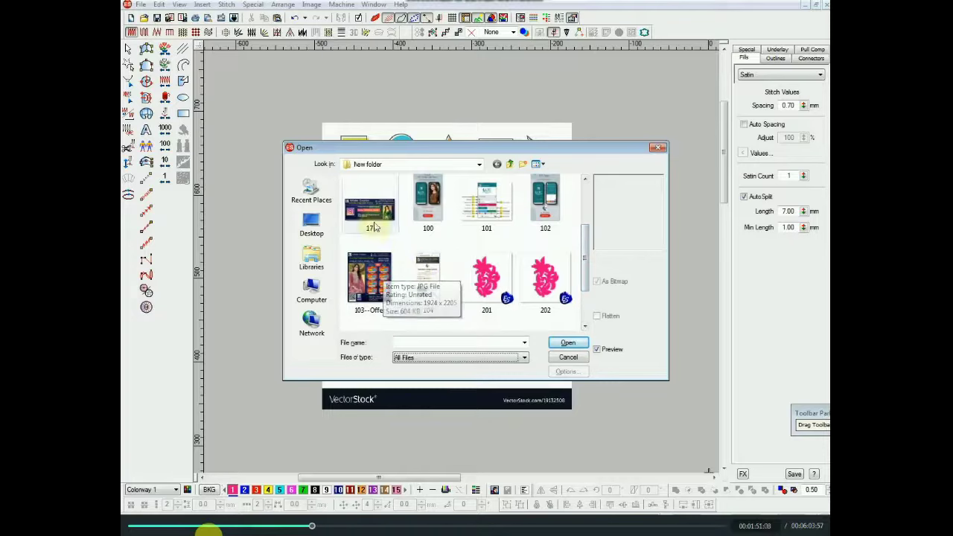
{"action": "left_click", "coordinate": [486, 224]}
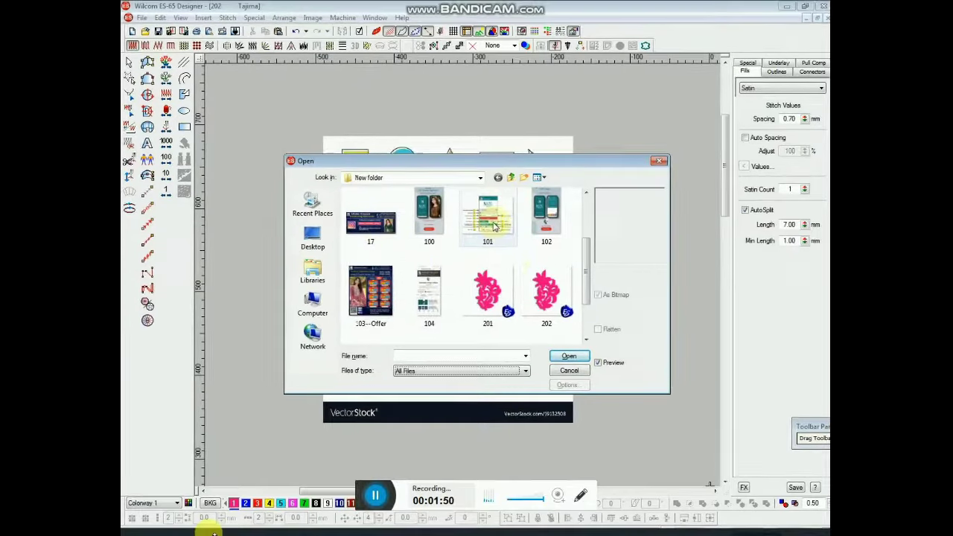
{"action": "left_click", "coordinate": [568, 356]}
{"action": "left_click_drag", "start_coordinate": [510, 379], "coordinate": [319, 359]}
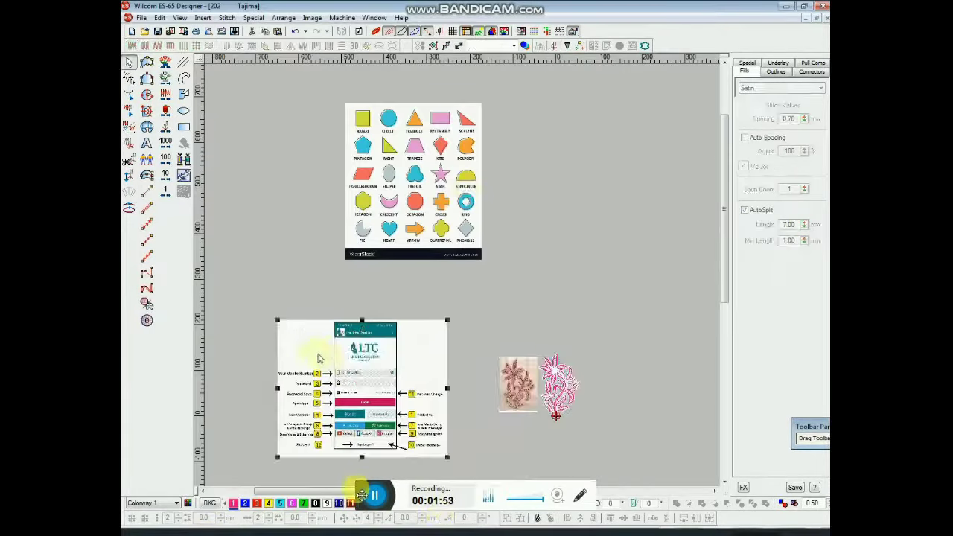
Step: Select the shape chart image and shift it slightly left and down, keeping it above the flower design
{"action": "key", "text": "shift+0"}
{"action": "key", "text": "shift+z"}
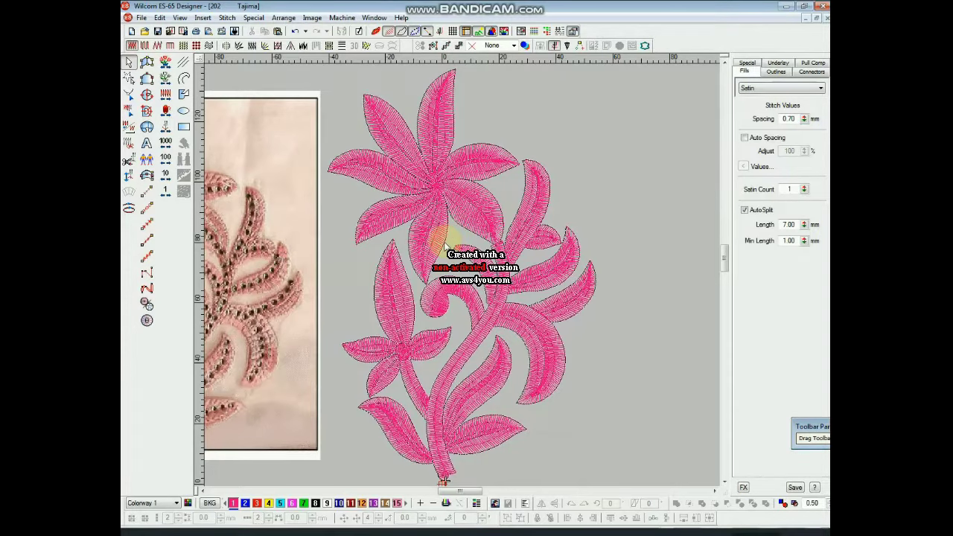
{"action": "key", "text": "shift+z"}
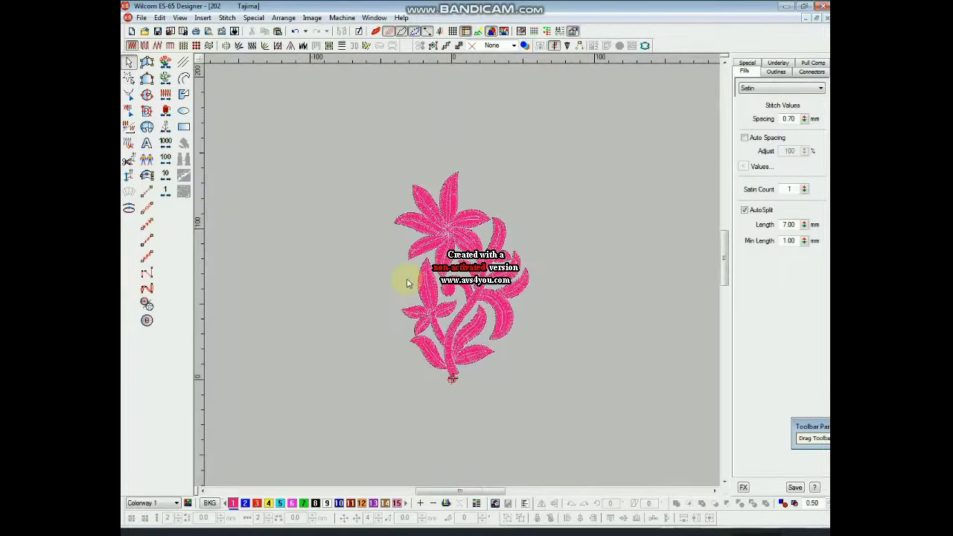
{"action": "key", "text": "shift+z"}
{"action": "scroll", "coordinate": [323, 228], "scroll_direction": "up", "scroll_amount": 4}
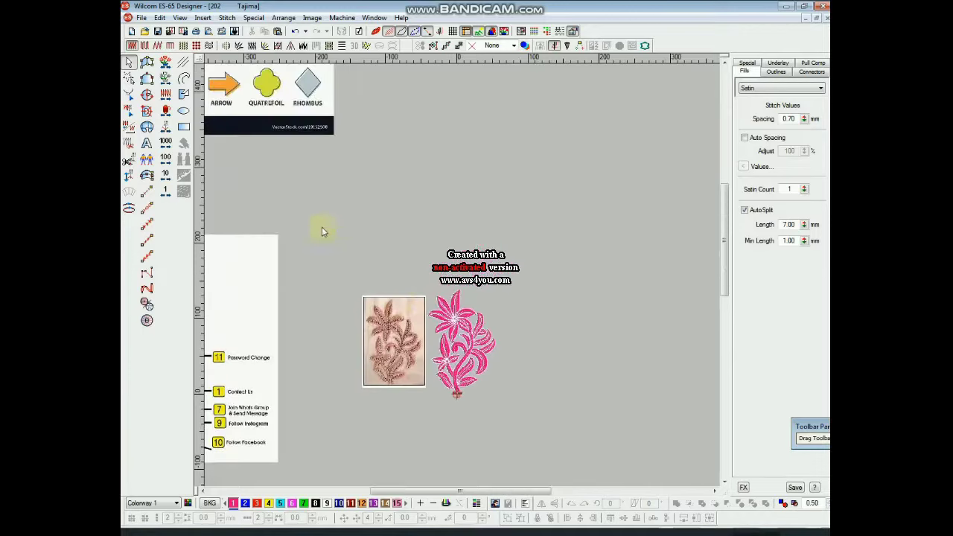
{"action": "key", "text": "z"}
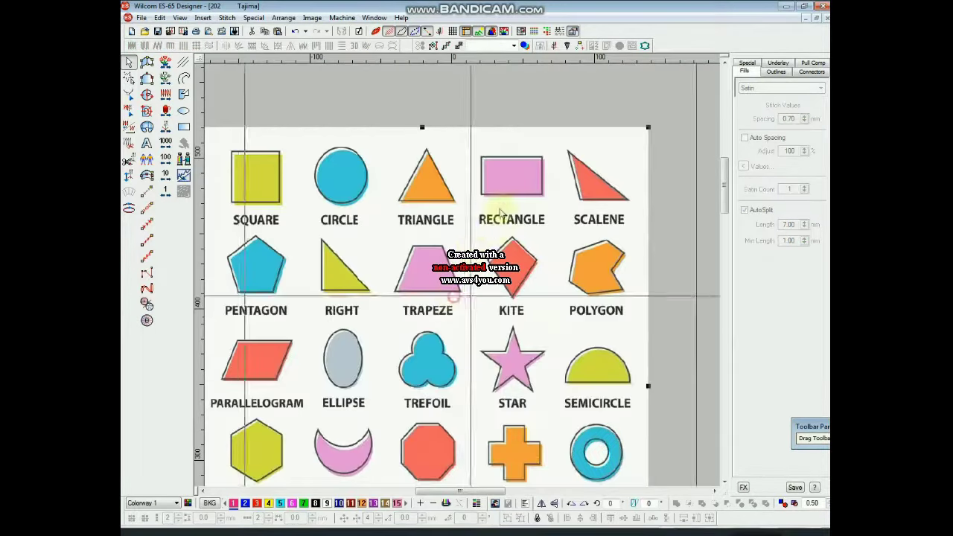
{"action": "left_click", "coordinate": [497, 222]}
{"action": "key", "text": "shift+z"}
{"action": "scroll", "coordinate": [497, 222], "scroll_direction": "down", "scroll_amount": 3}
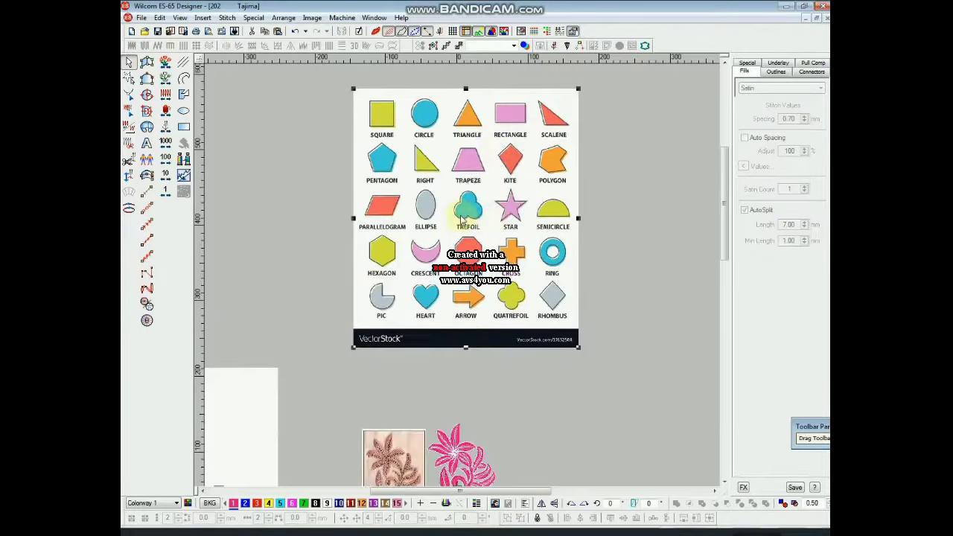
{"action": "left_click_drag", "start_coordinate": [462, 212], "coordinate": [420, 194]}
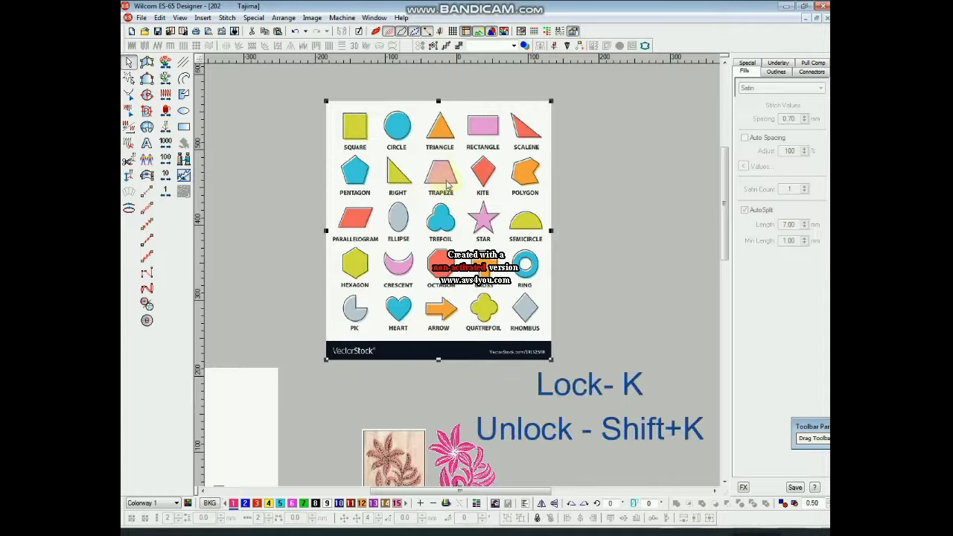
Step: Lock the shape chart image and try to move it, then unlock it and move it up and slightly right
{"action": "key", "text": "k"}
{"action": "left_click_drag", "start_coordinate": [398, 147], "coordinate": [468, 205]}
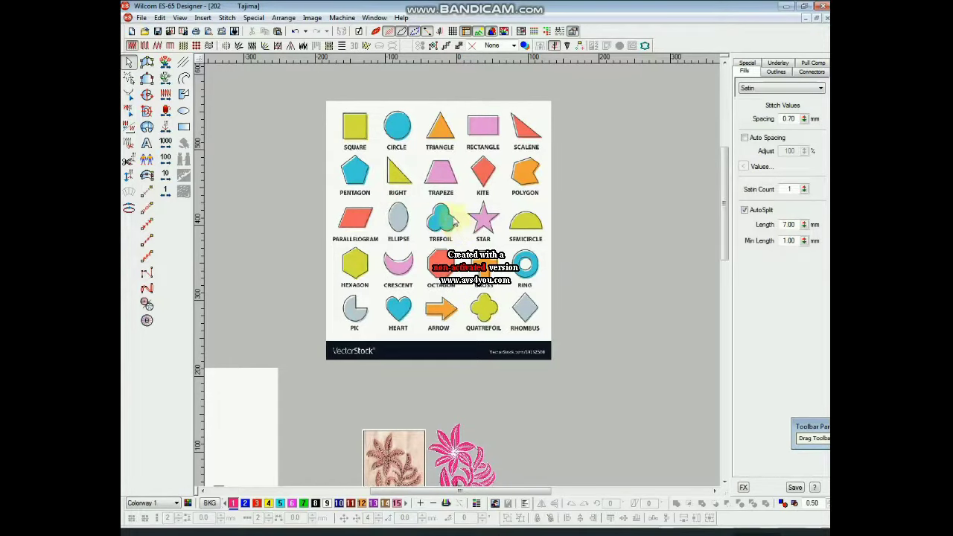
{"action": "key", "text": "shift+k"}
{"action": "mouse_move", "coordinate": [455, 220]}
{"action": "left_mouse_down"}
{"action": "mouse_move", "coordinate": [428, 192]}
{"action": "mouse_move", "coordinate": [422, 249]}
{"action": "mouse_move", "coordinate": [473, 198]}
{"action": "mouse_move", "coordinate": [391, 231]}
{"action": "mouse_move", "coordinate": [454, 217]}
{"action": "left_mouse_up"}
{"action": "scroll", "coordinate": [428, 223], "scroll_direction": "up", "scroll_amount": 2}
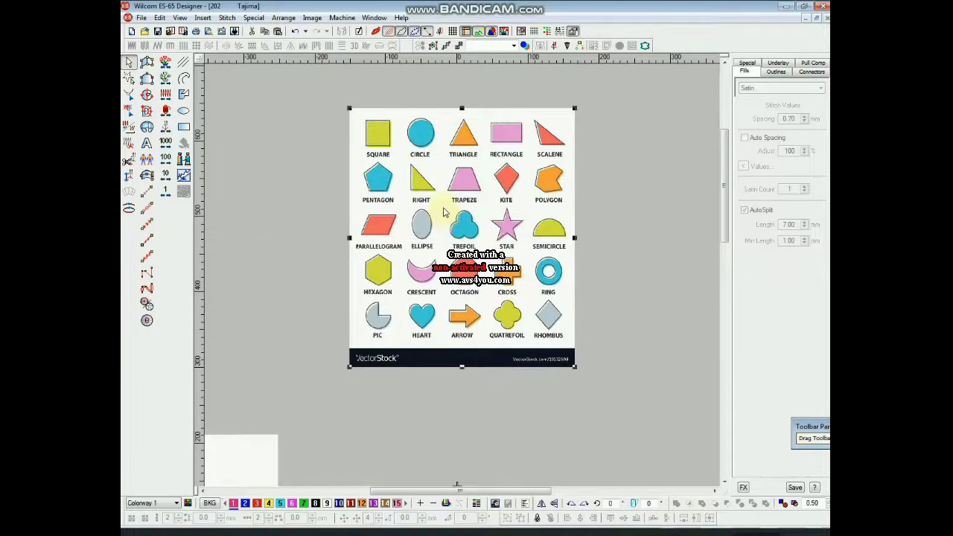
Step: Lock the shape chart image again, unlock it, and move it slightly left and down
{"action": "key", "text": "k"}
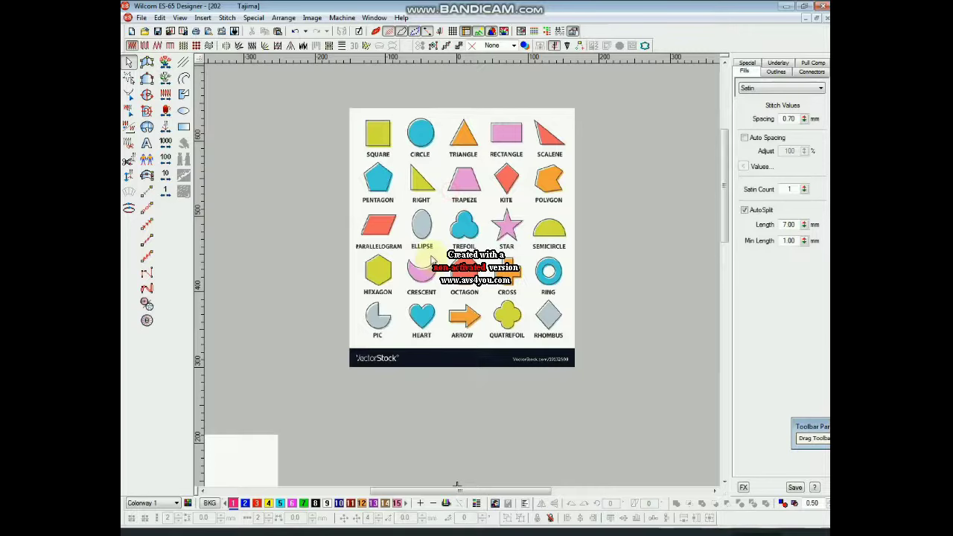
{"action": "key", "text": "shift+k"}
{"action": "left_click_drag", "start_coordinate": [467, 224], "coordinate": [442, 246]}
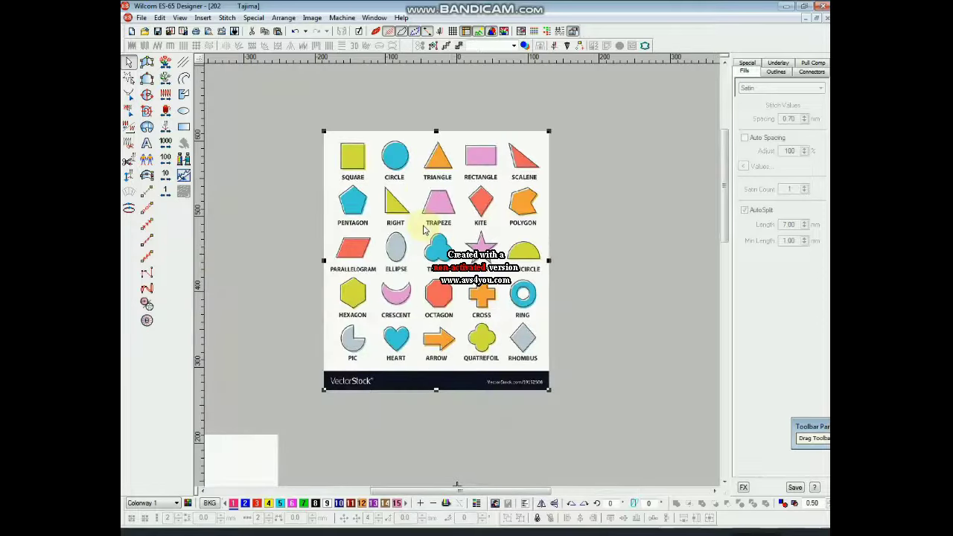
{"action": "key", "text": "z"}
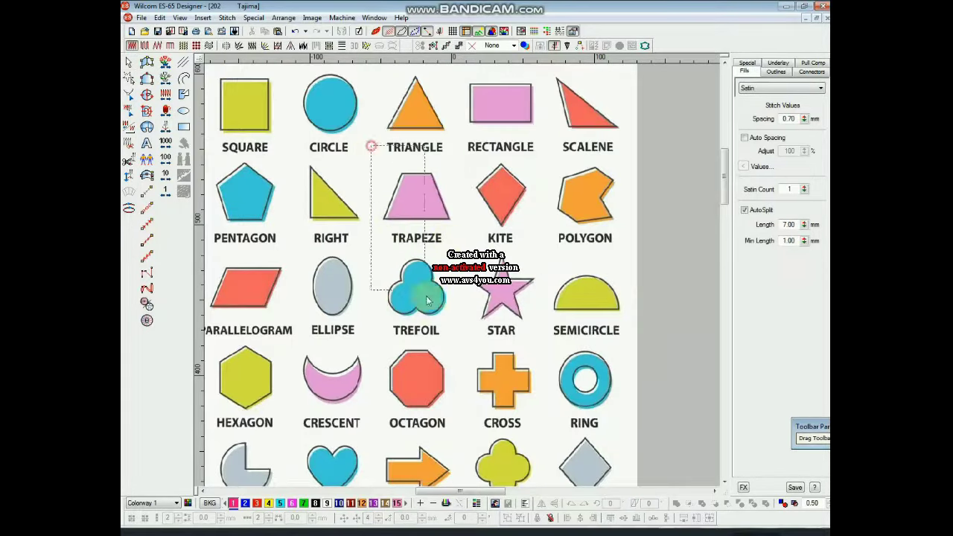
{"action": "scroll", "coordinate": [440, 231], "scroll_direction": "up", "scroll_amount": 2}
{"action": "scroll", "coordinate": [440, 232], "scroll_direction": "down", "scroll_amount": 4}
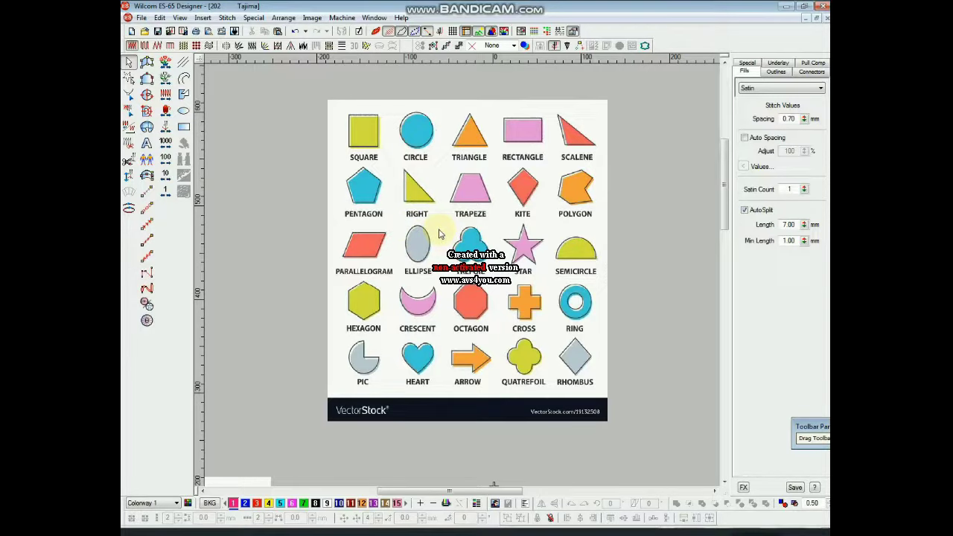
{"action": "scroll", "coordinate": [439, 234], "scroll_direction": "down", "scroll_amount": 5}
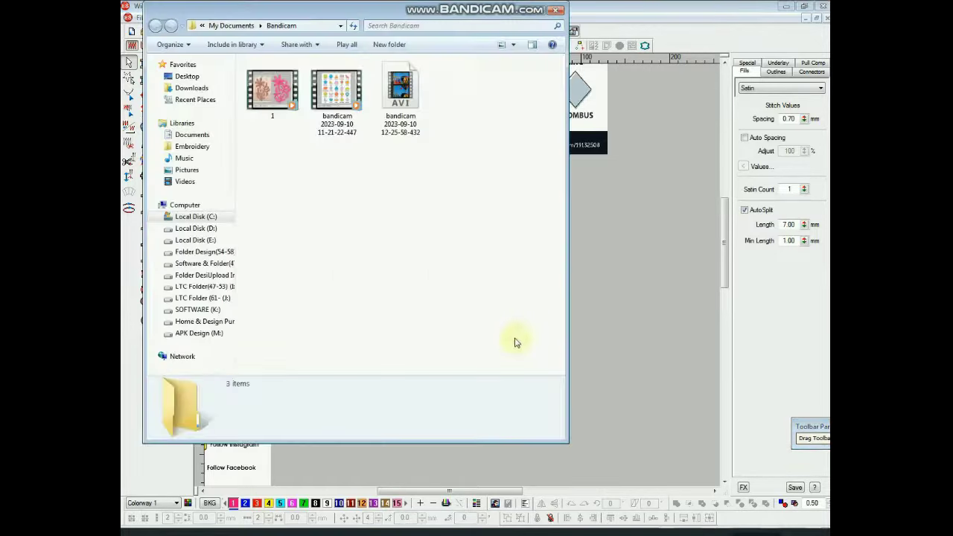
Step: Switch to the New folder window in Windows Explorer and maximize it
{"action": "key", "text": "alt+Up"}
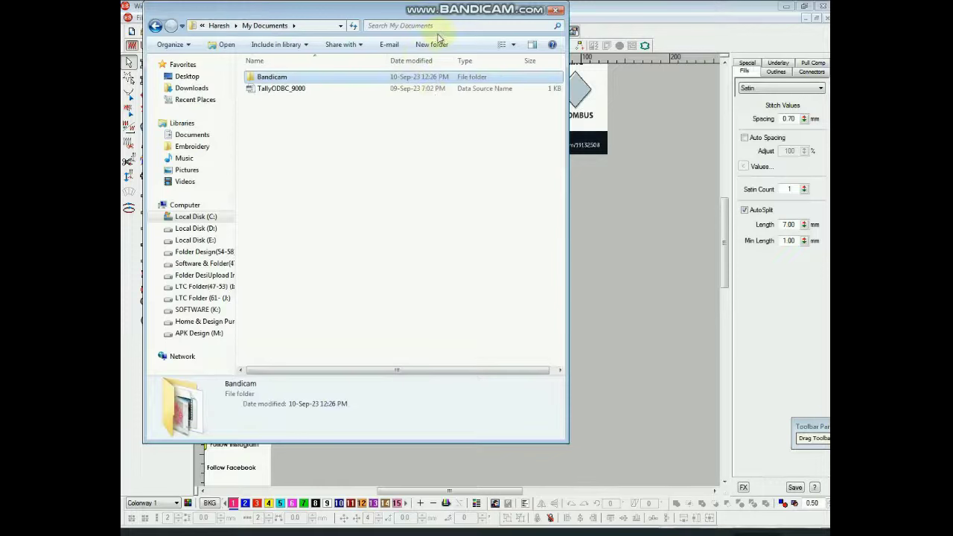
{"action": "left_click", "coordinate": [376, 529]}
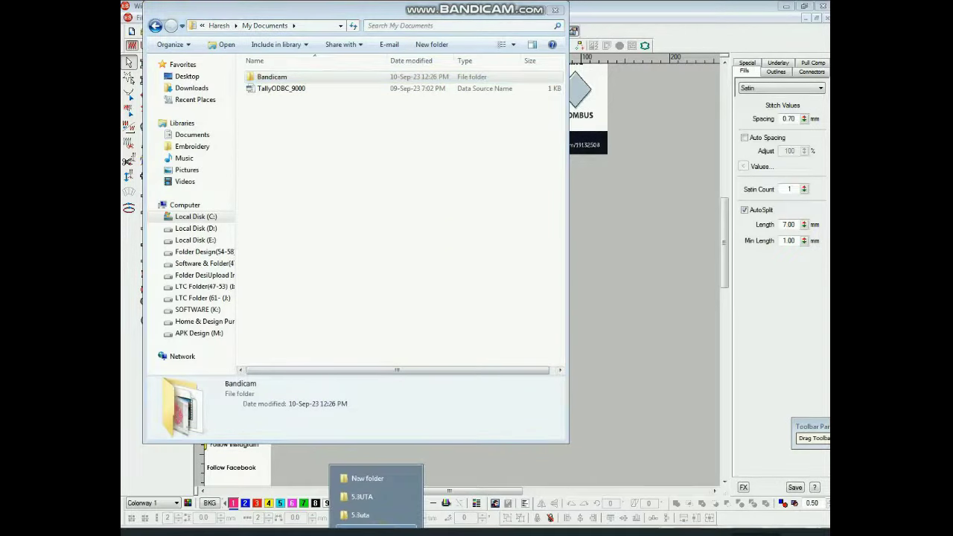
{"action": "left_click", "coordinate": [365, 479]}
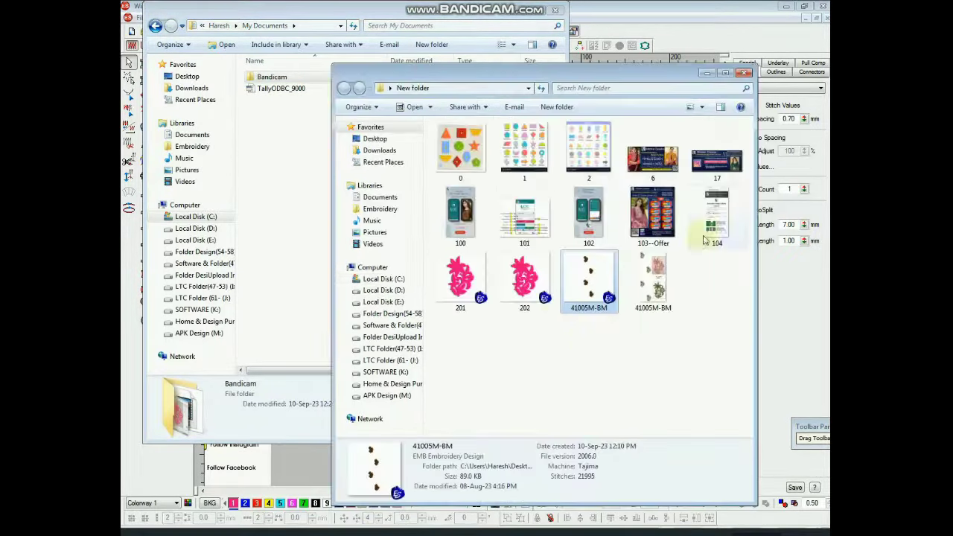
{"action": "left_click", "coordinate": [732, 71]}
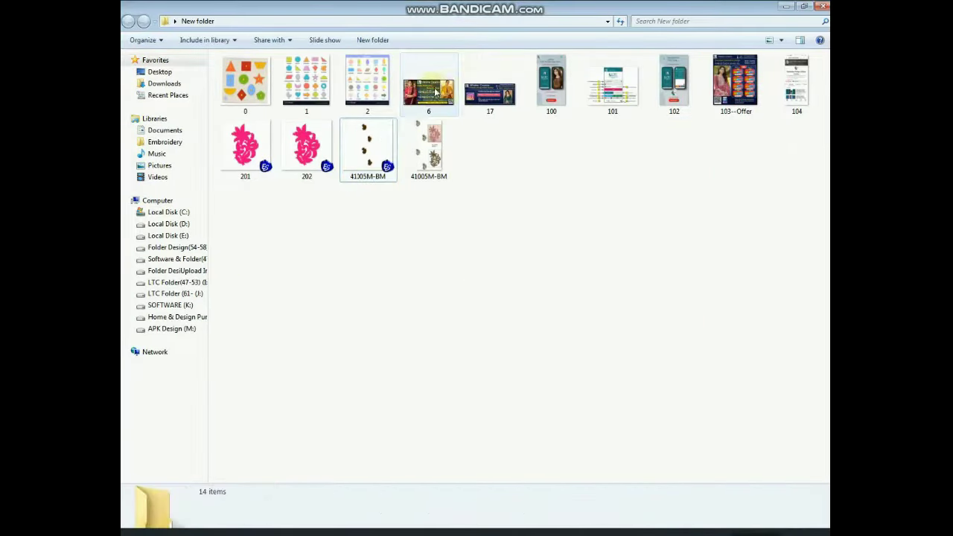
Step: Open picture 6 from the New folder, page through the following pictures up to 101, and close the viewer
{"action": "double_click", "coordinate": [429, 92]}
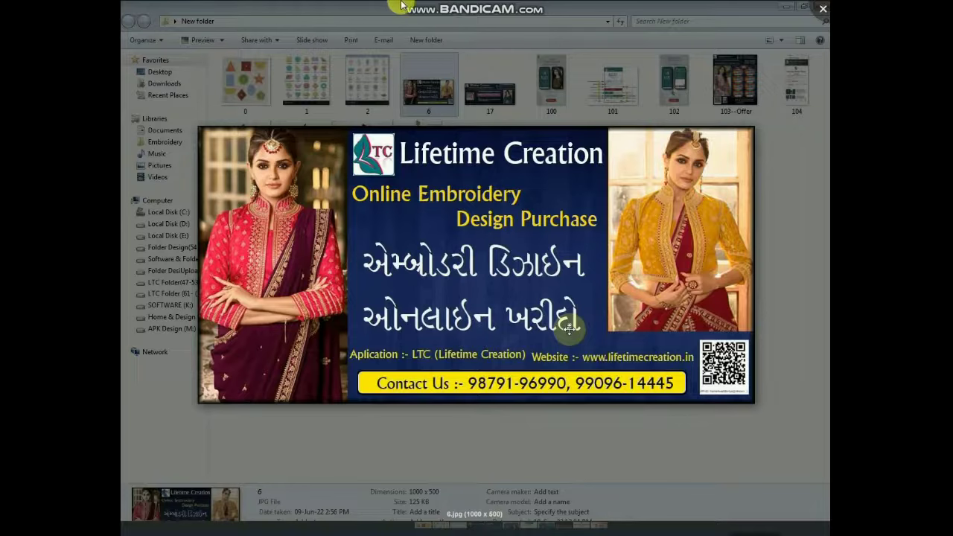
{"action": "key", "text": "Right"}
{"action": "key", "text": "Right"}
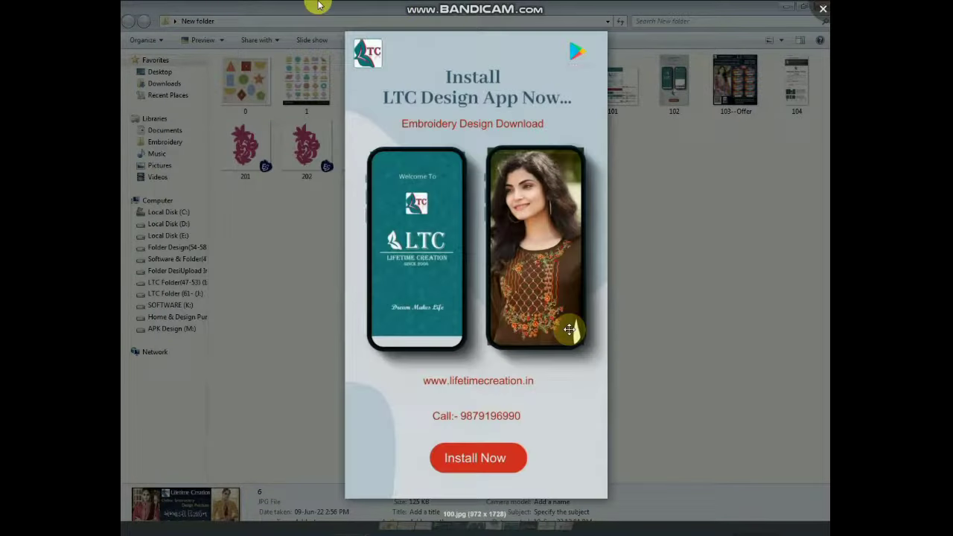
{"action": "key", "text": "Right"}
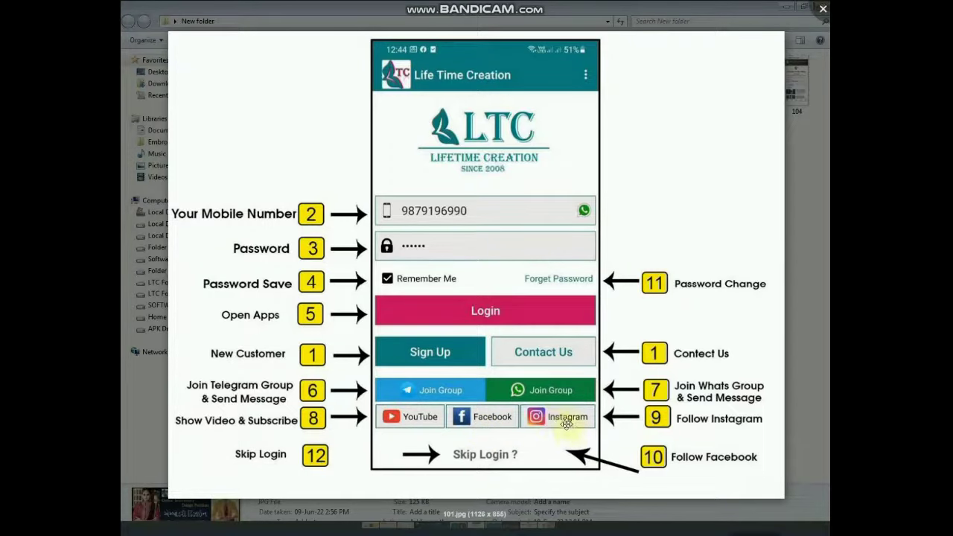
{"action": "key", "text": "Escape"}
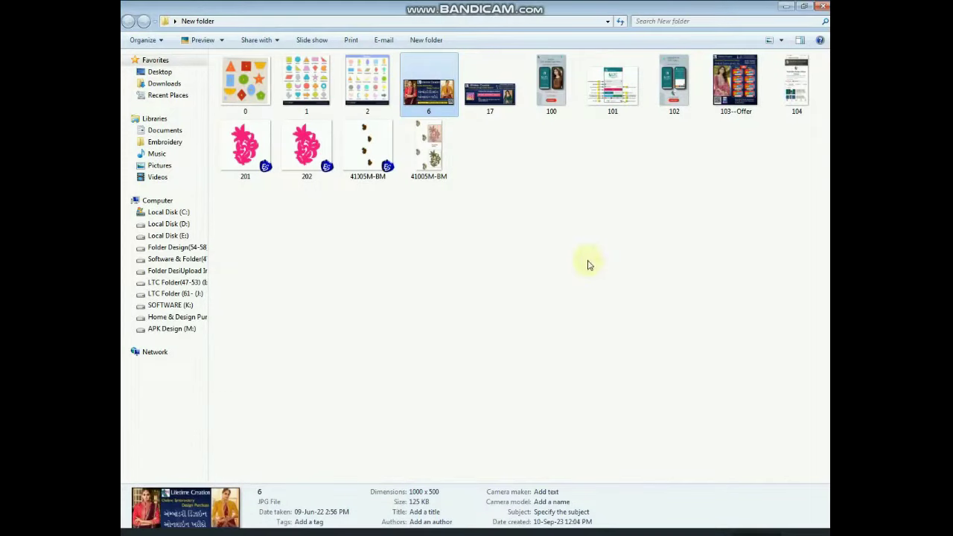
Step: Open the 103--Offer picture from the New folder to view the 2023 balance offers
{"action": "left_click", "coordinate": [560, 190]}
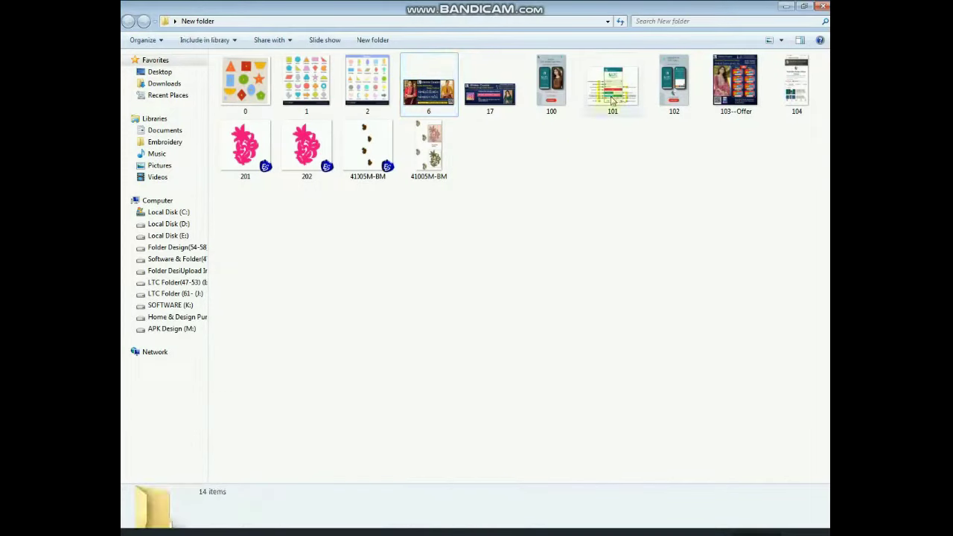
{"action": "double_click", "coordinate": [734, 97]}
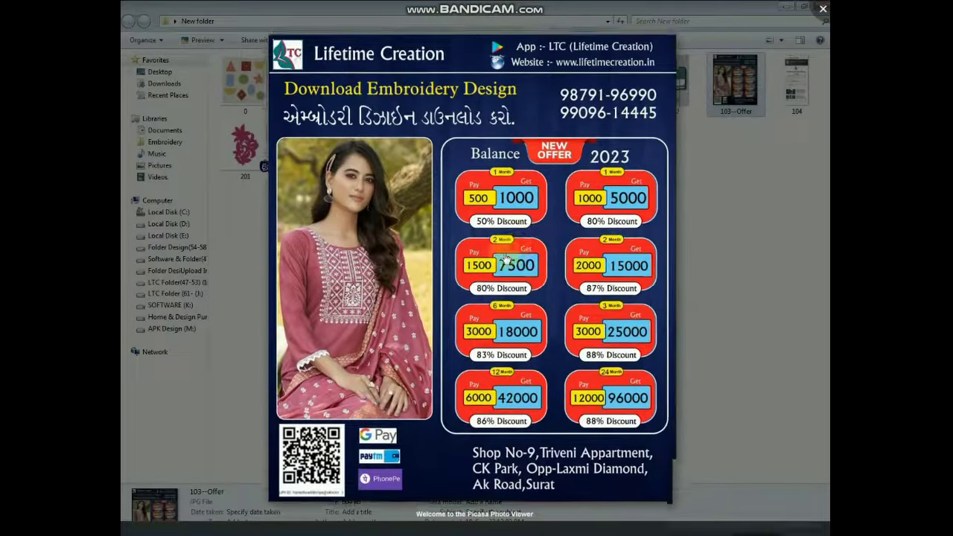